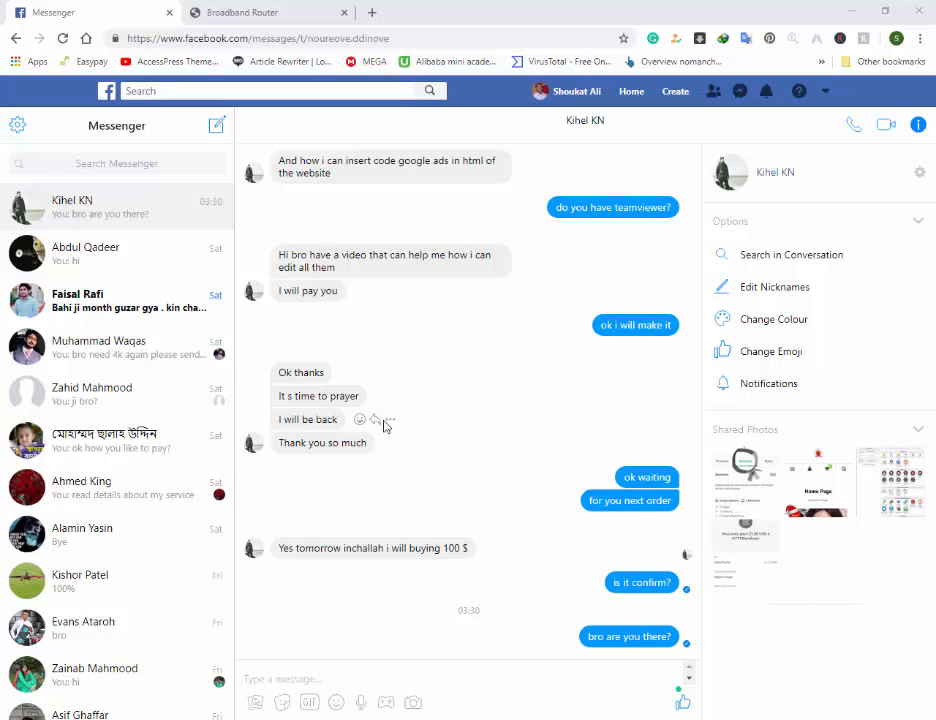
# - Open the sacretime.com WordPress admin page and log in with the pre-filled account credentials
pyautogui.scroll(5, 383, 426)
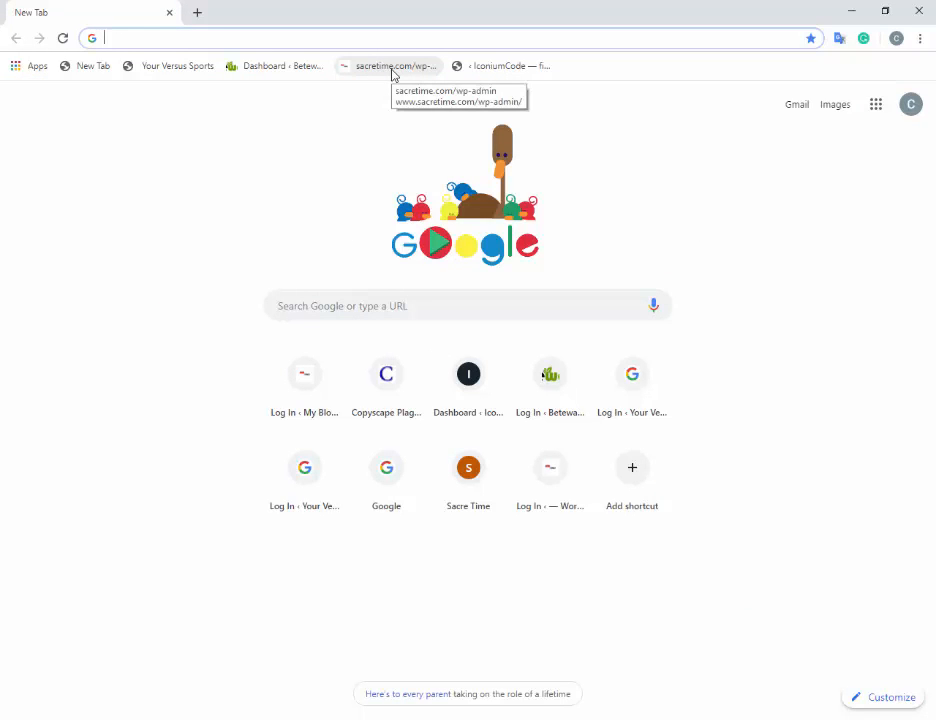
pyautogui.click(395, 66)
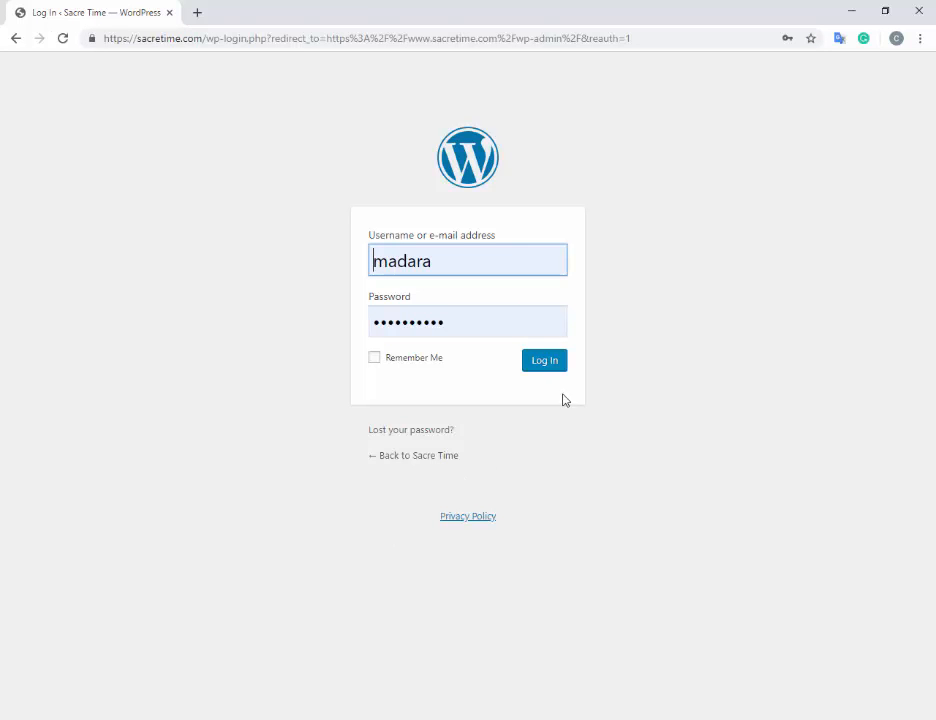
pyautogui.click(545, 367)
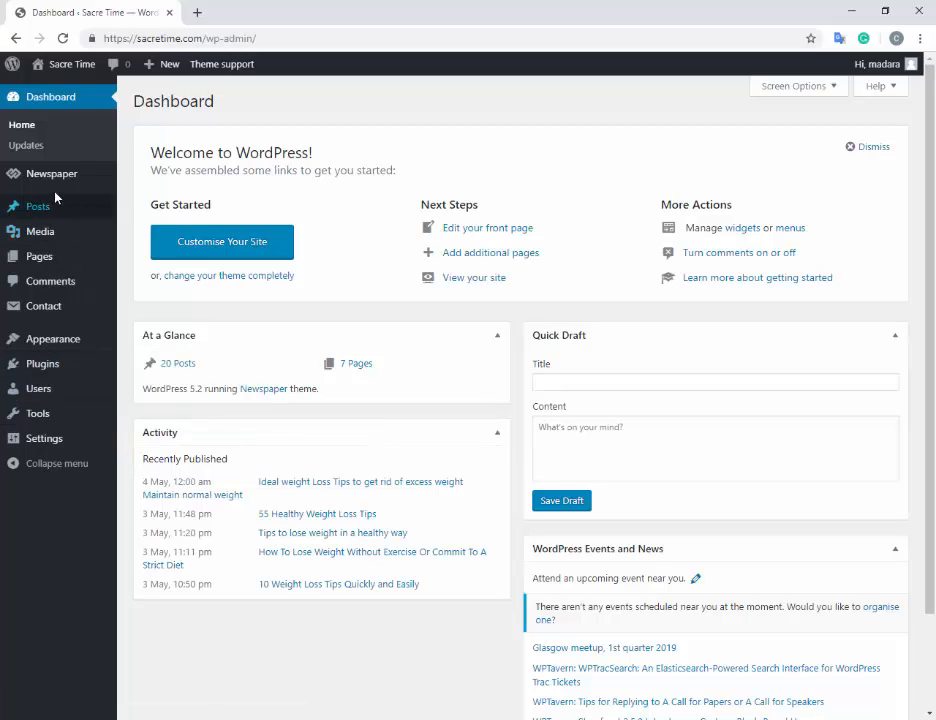
# - Open the live Sacre Time site in a separate tab and bring its home page into view
pyautogui.moveTo(54, 180)
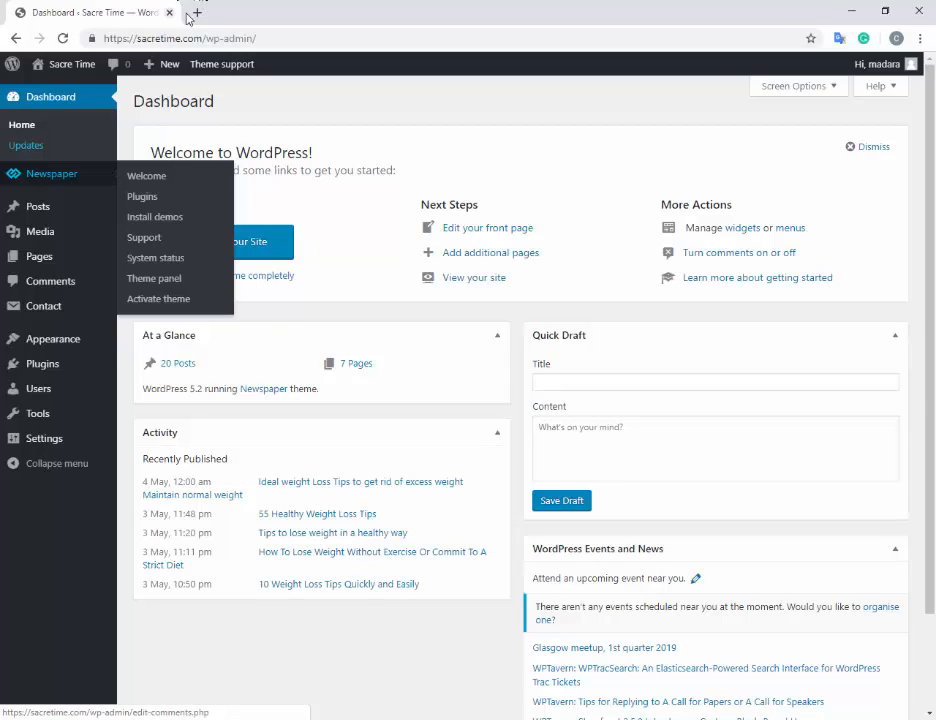
pyautogui.moveTo(66, 62)
pyautogui.rightClick(55, 96)
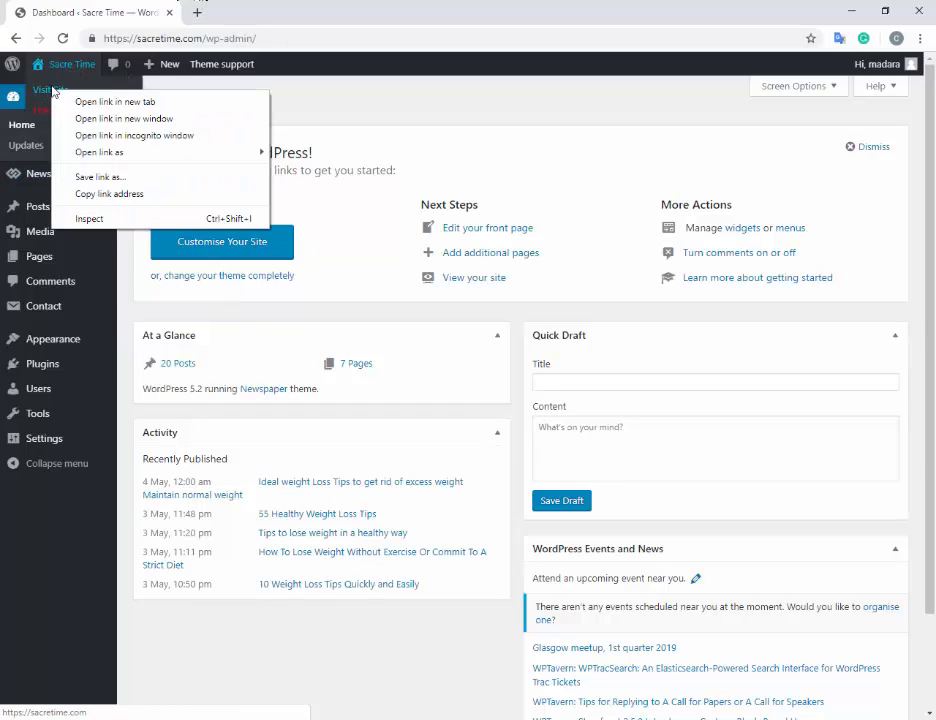
pyautogui.click(80, 100)
pyautogui.click(226, 14)
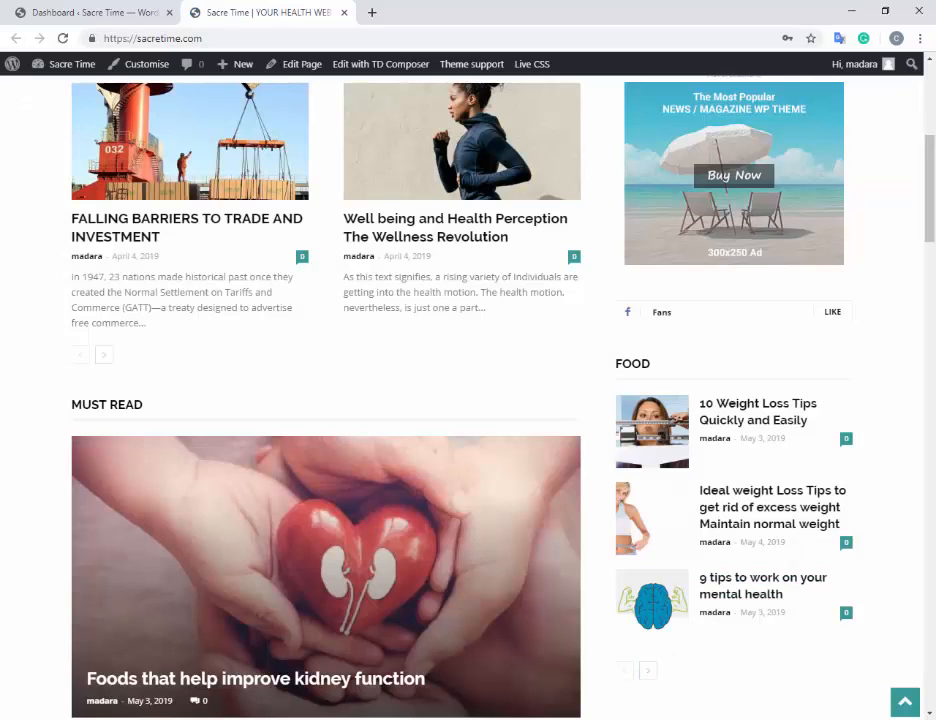
# - Outline the Facebook fans counter on the home page with a magenta ScreenDraw rectangle, and clear the drawing
pyautogui.moveTo(304, 719)
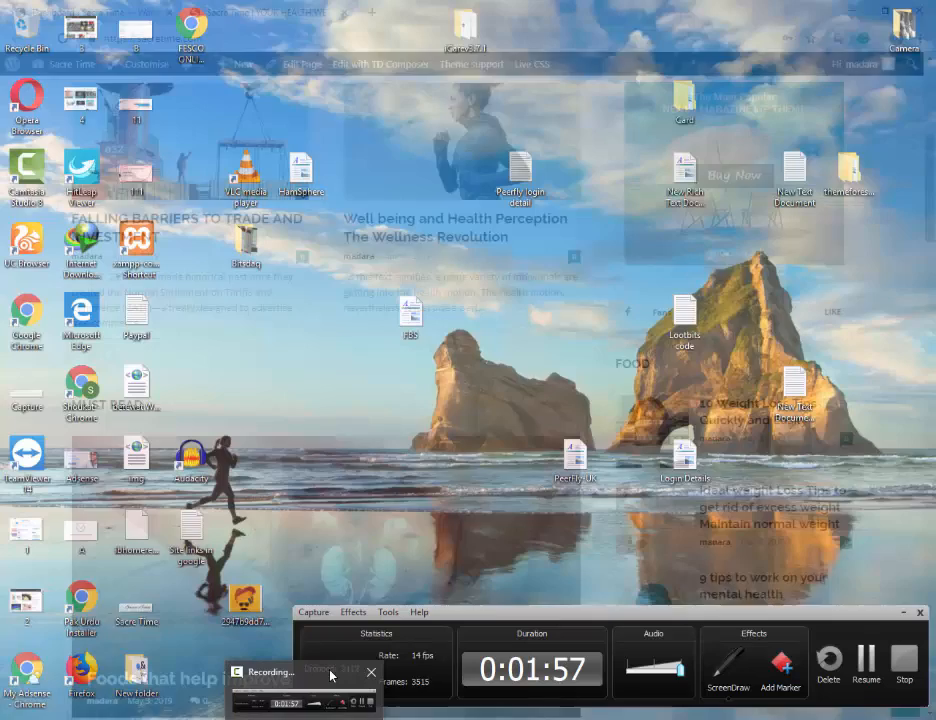
pyautogui.click(330, 675)
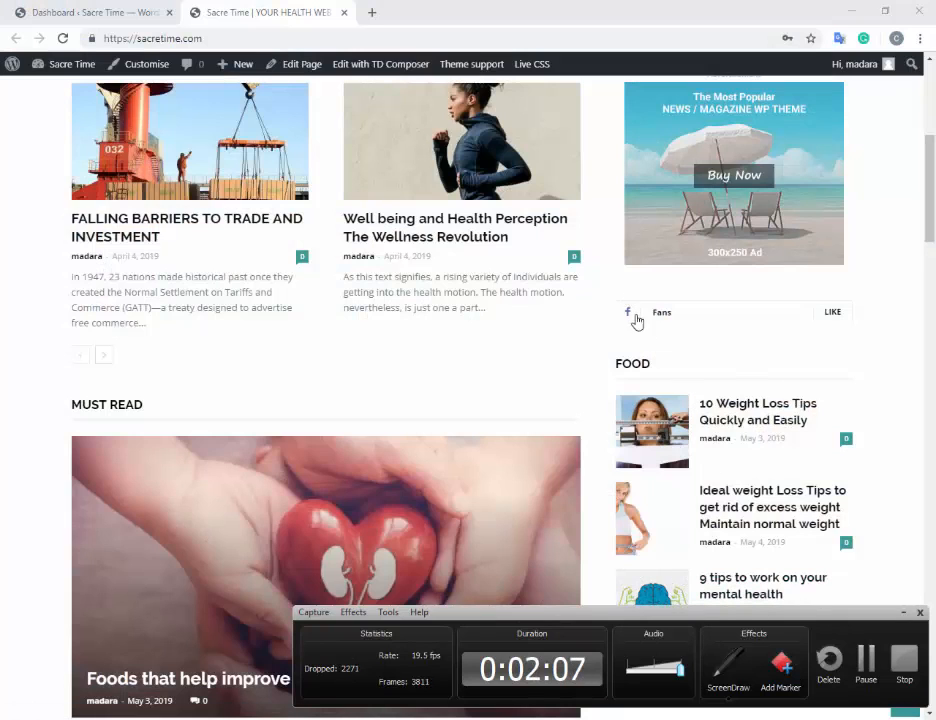
pyautogui.click(731, 671)
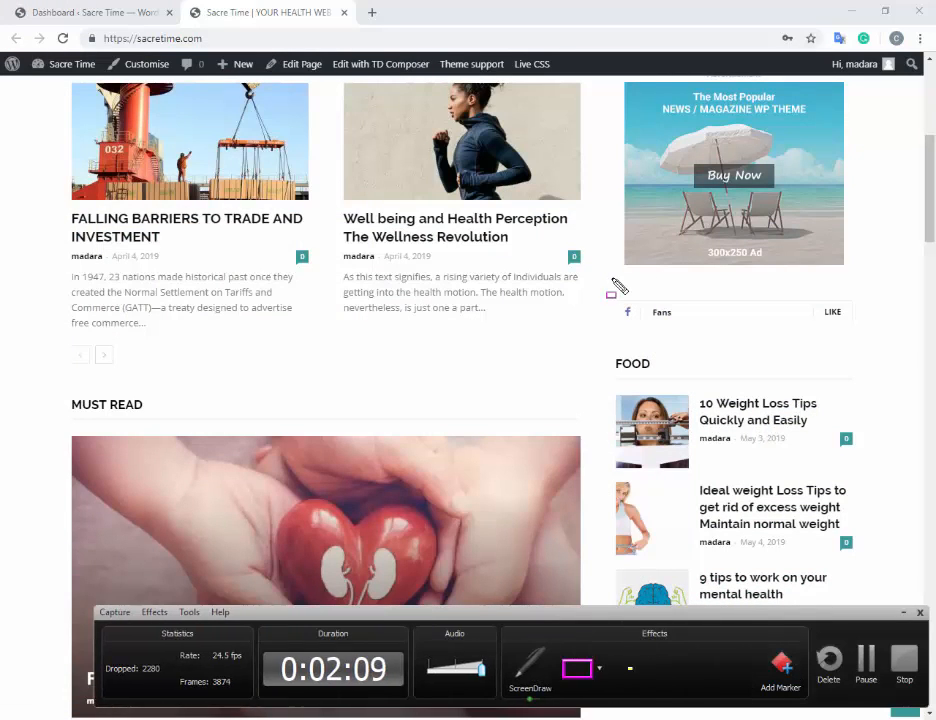
pyautogui.moveTo(611, 277); pyautogui.dragTo(800, 304)
pyautogui.moveTo(861, 329); pyautogui.dragTo(870, 352)
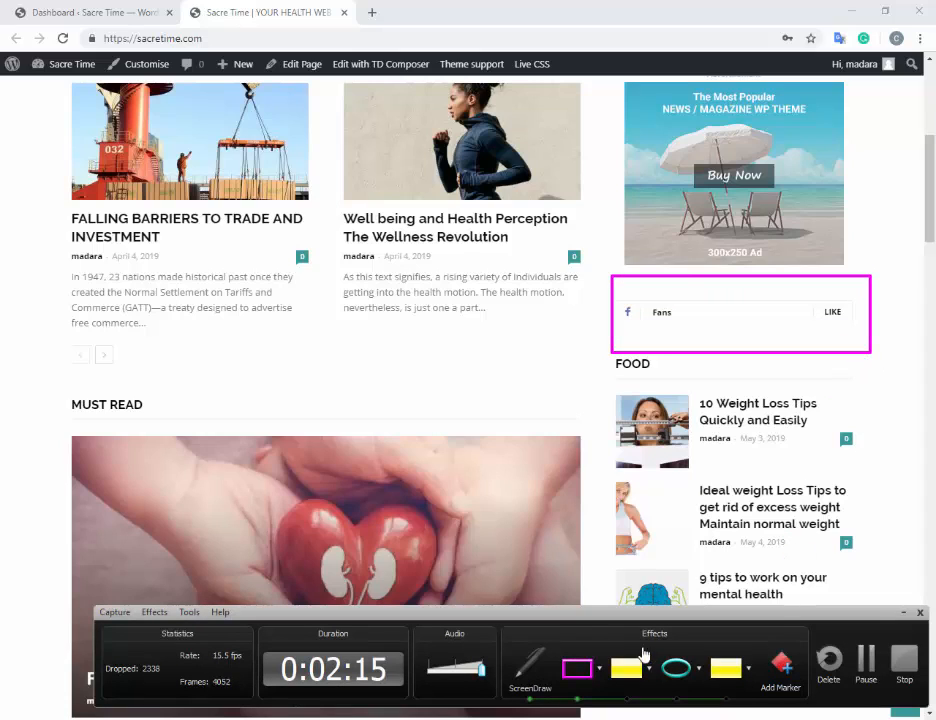
pyautogui.click(531, 660)
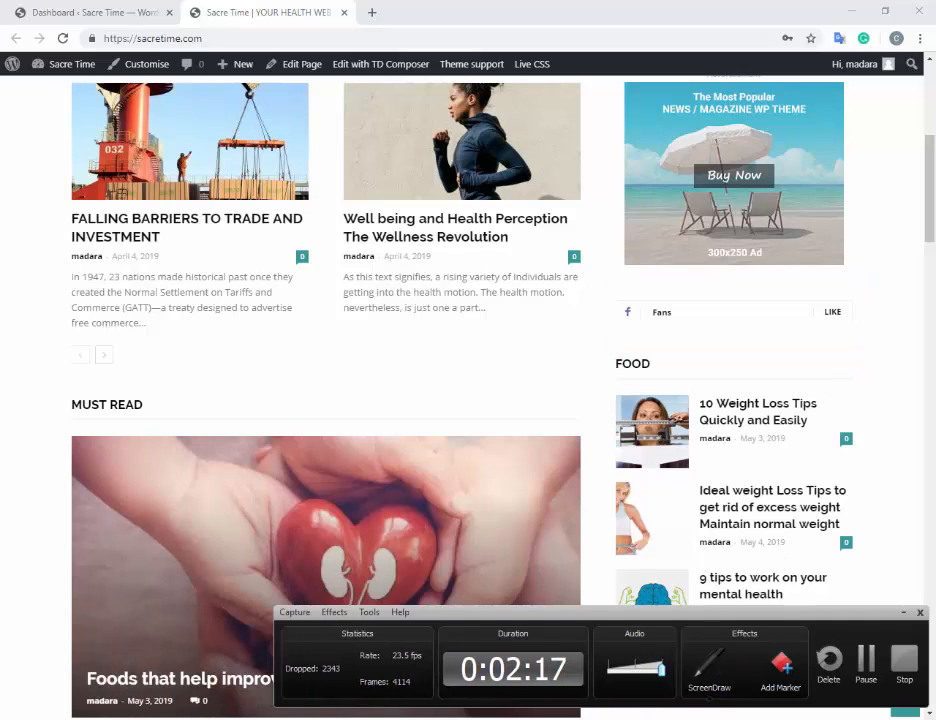
# - Return to the WordPress dashboard and open the Home front page for editing with TD Composer
pyautogui.click(84, 12)
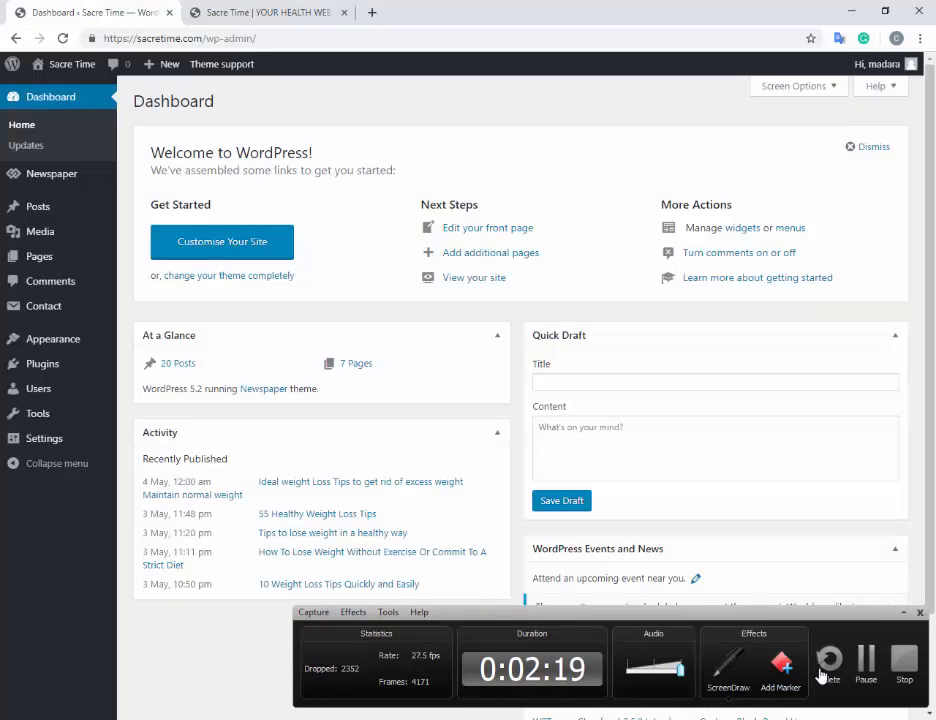
pyautogui.click(903, 612)
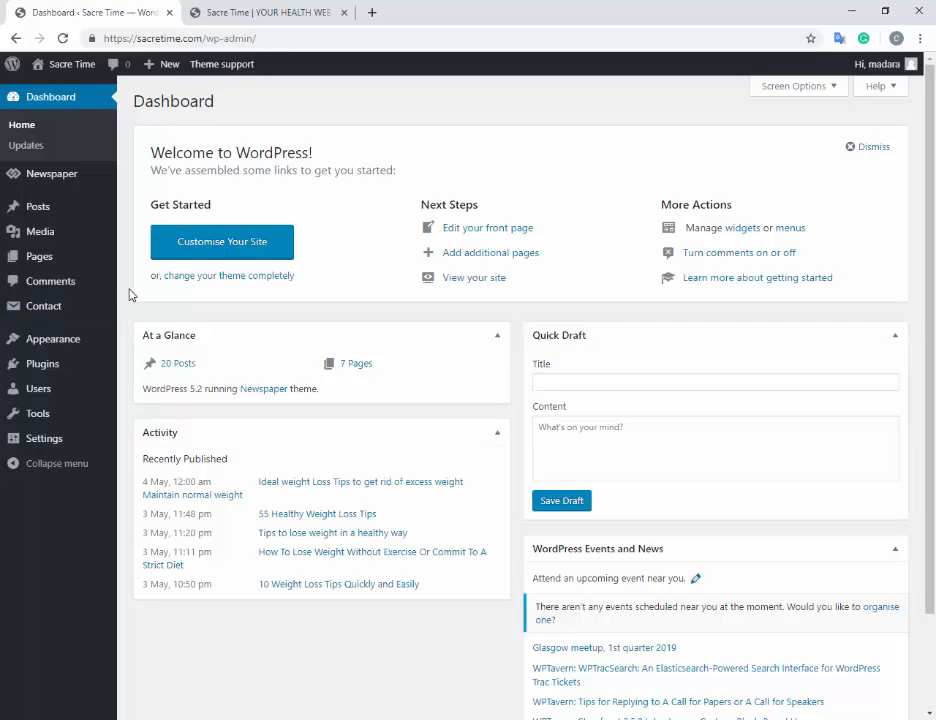
pyautogui.moveTo(30, 208)
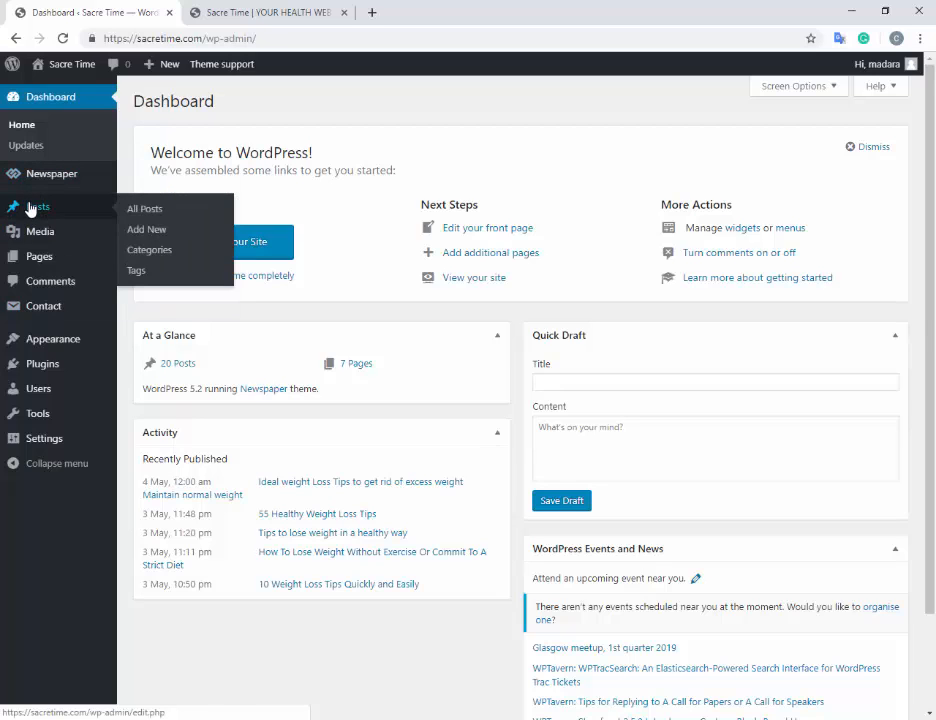
pyautogui.click(42, 260)
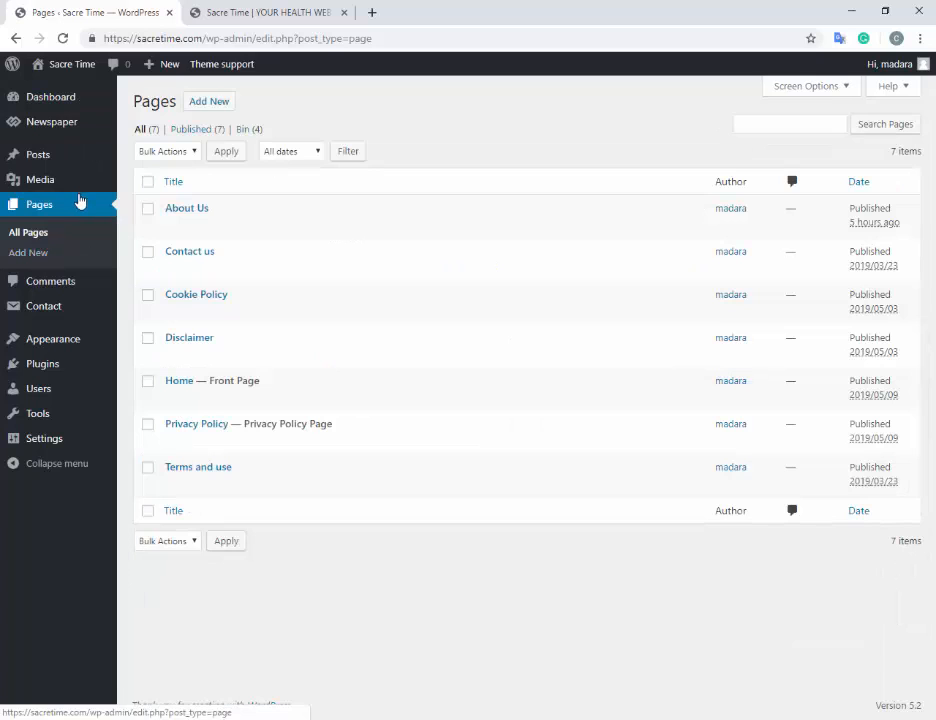
pyautogui.moveTo(180, 393)
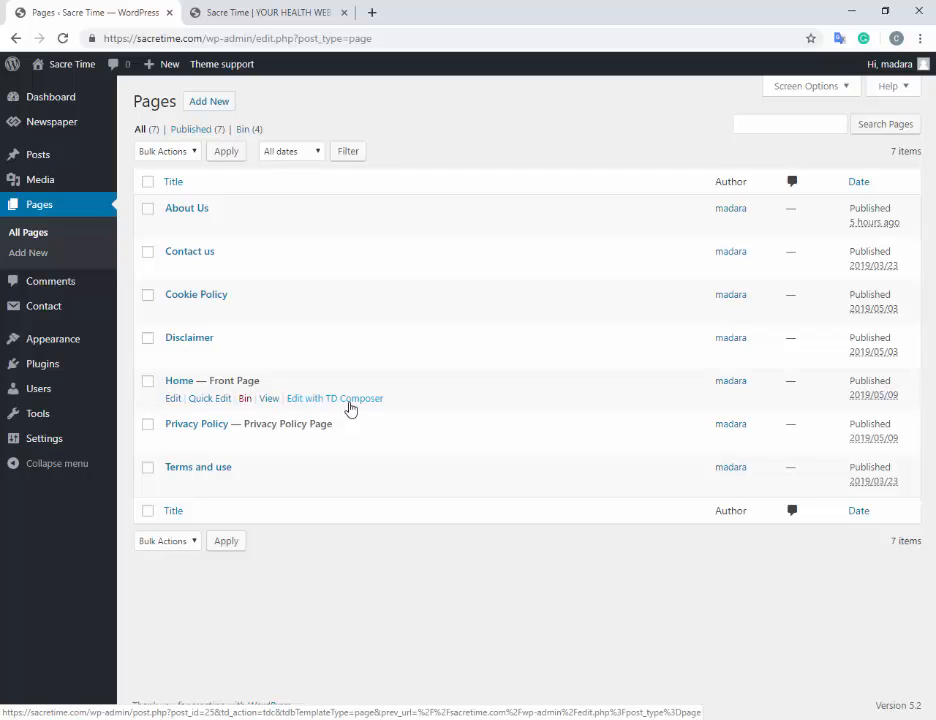
pyautogui.click(354, 405)
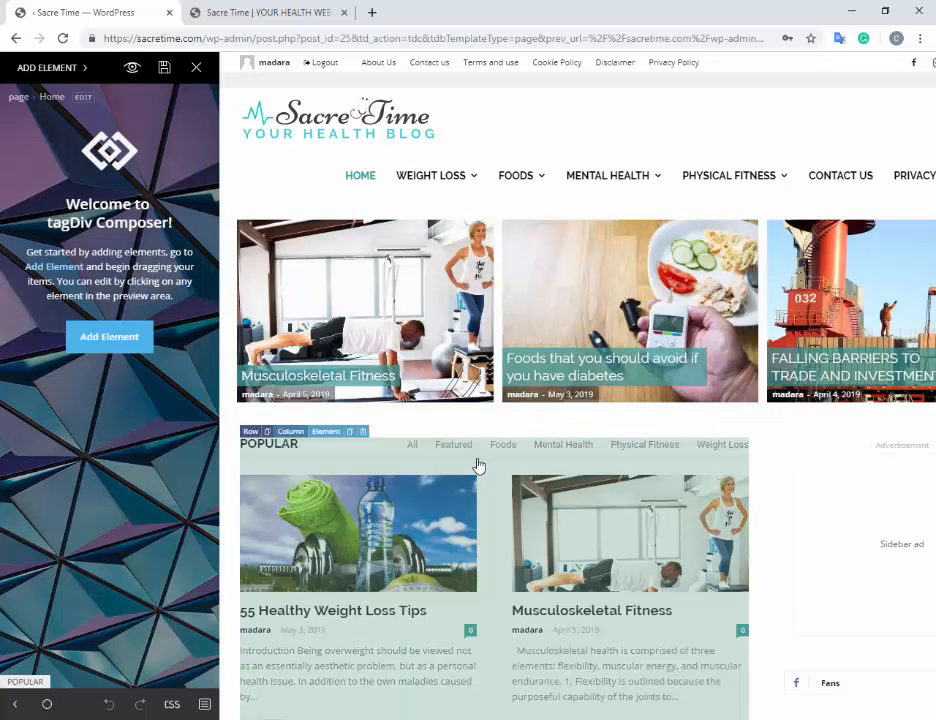
# - Open the settings of the Social Counter element above the Food block on the Home page
pyautogui.scroll(-3, 479, 466)
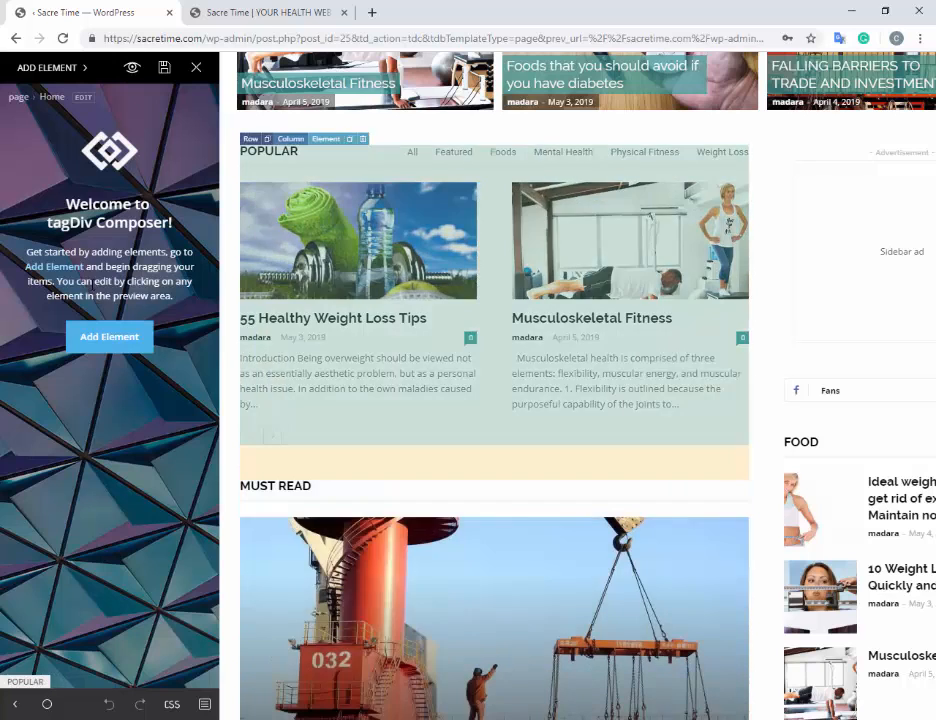
pyautogui.scroll(2, 627, 528)
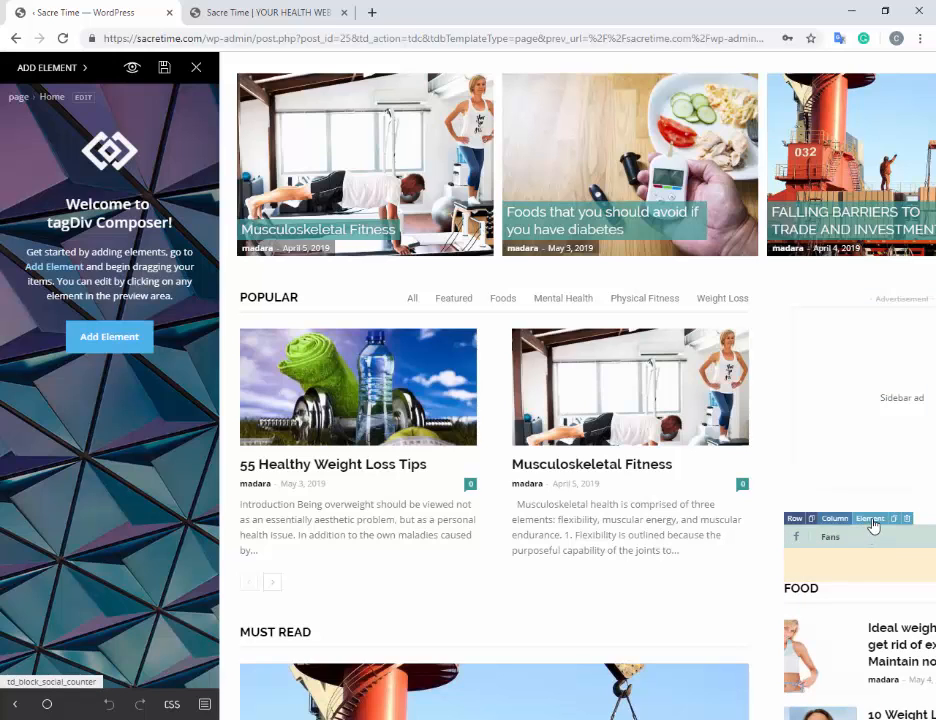
pyautogui.click(872, 526)
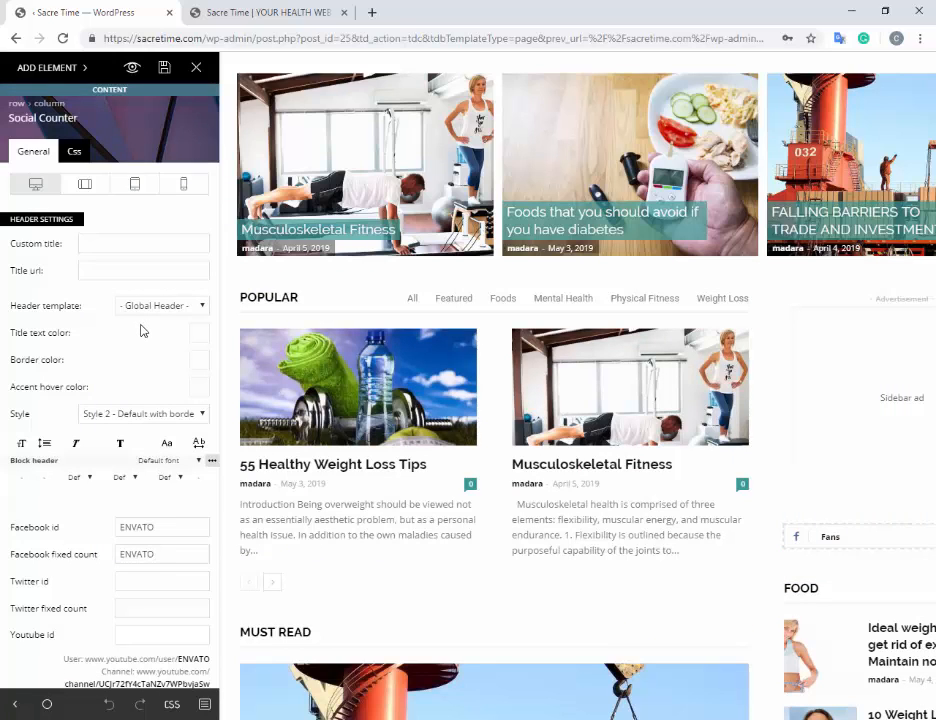
# - Examine the Facebook, Twitter, YouTube, Google Plus and Instagram account and fixed count fields of the Social Counter
pyautogui.scroll(-1, 143, 331)
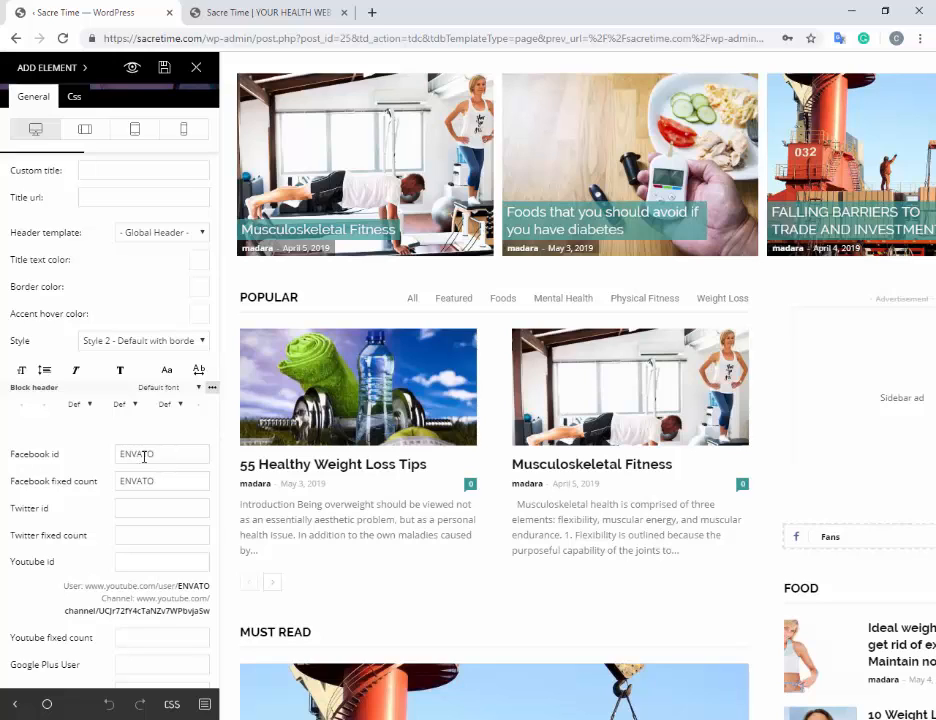
pyautogui.doubleClick(160, 455)
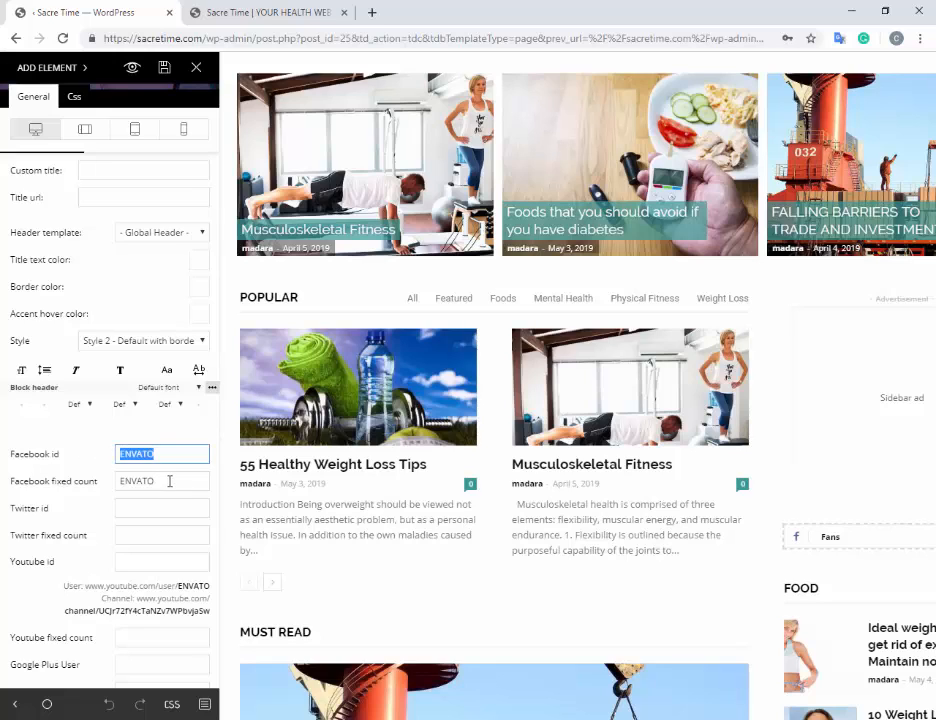
pyautogui.click(169, 482)
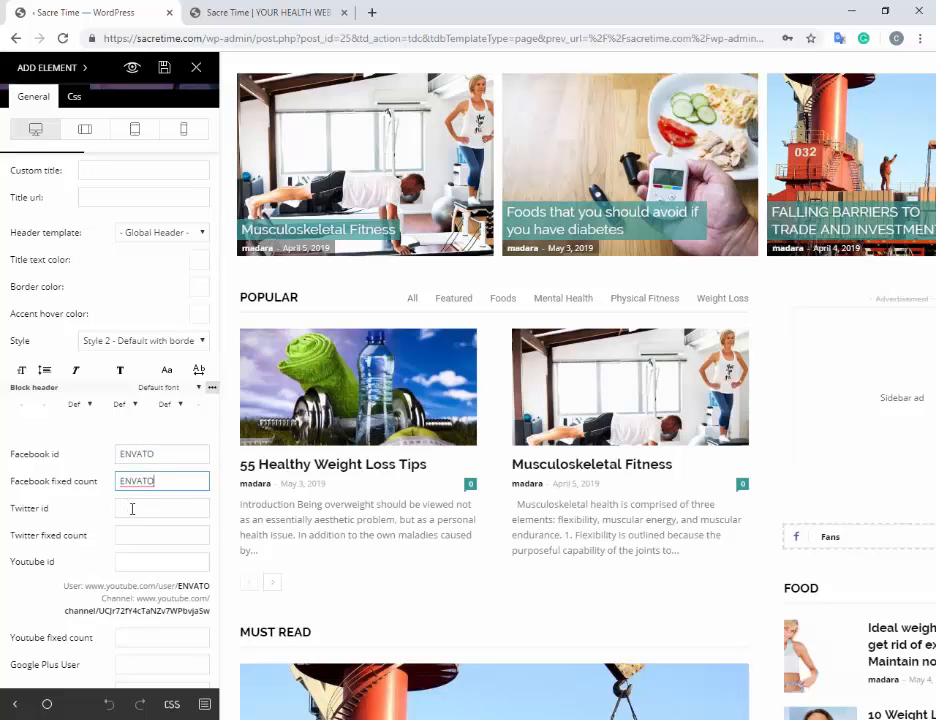
pyautogui.click(130, 508)
pyautogui.scroll(-1, 47, 551)
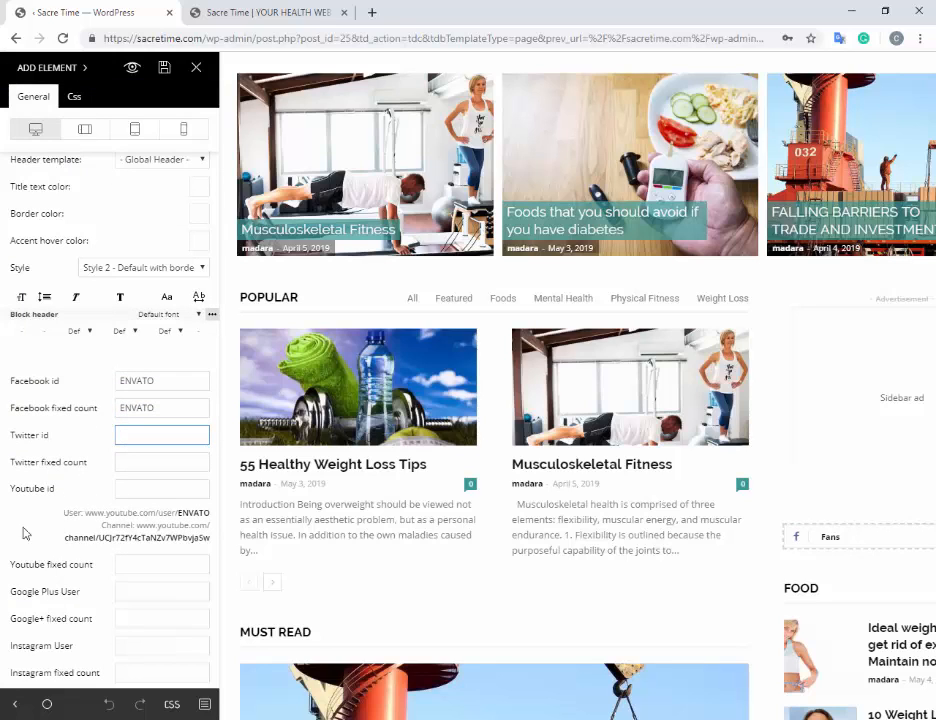
pyautogui.click(119, 491)
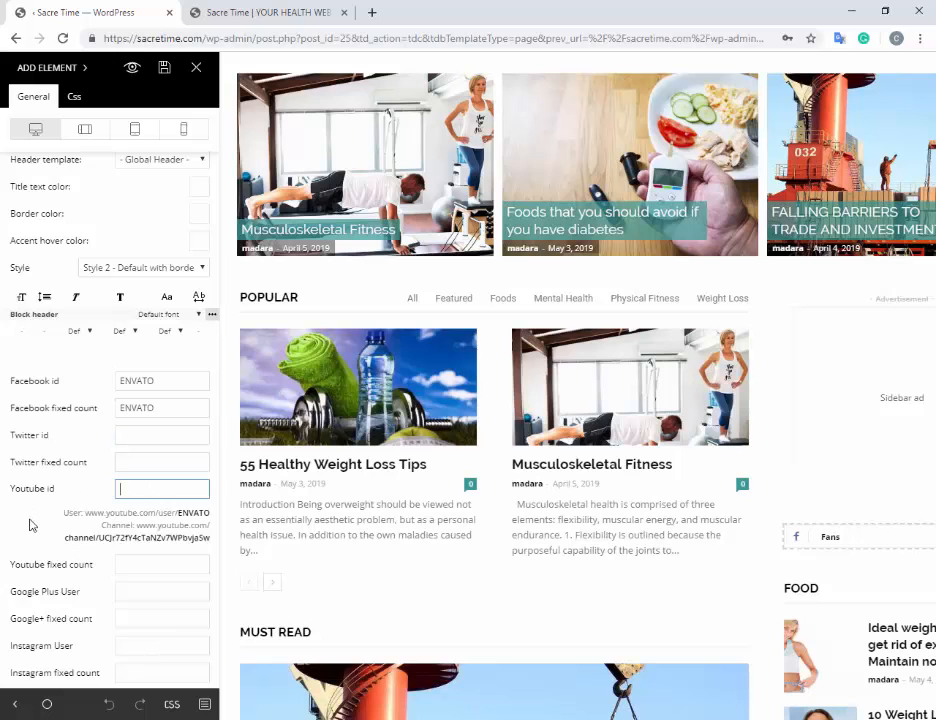
pyautogui.scroll(-1, 30, 525)
# - Save the Home page in the composer and close it to return to the pages list
pyautogui.scroll(3, 30, 525)
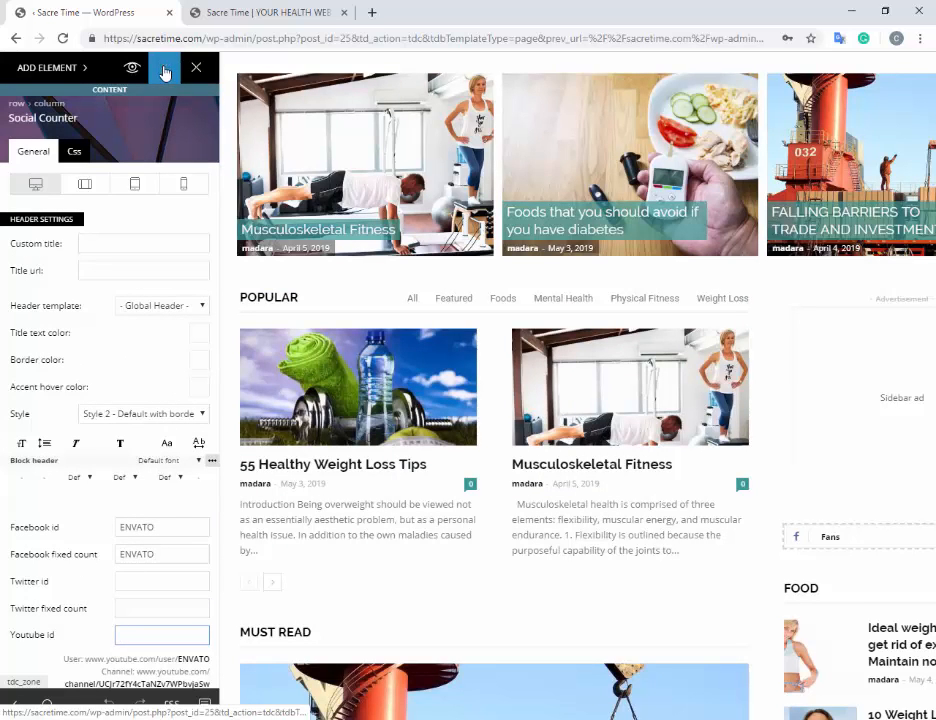
pyautogui.click(165, 70)
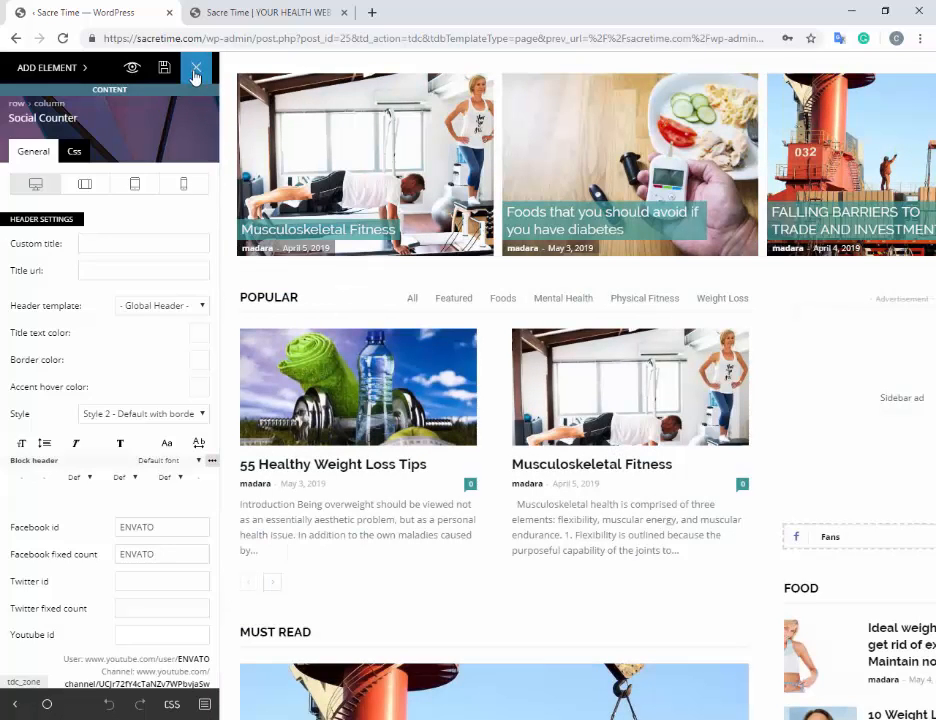
pyautogui.click(196, 72)
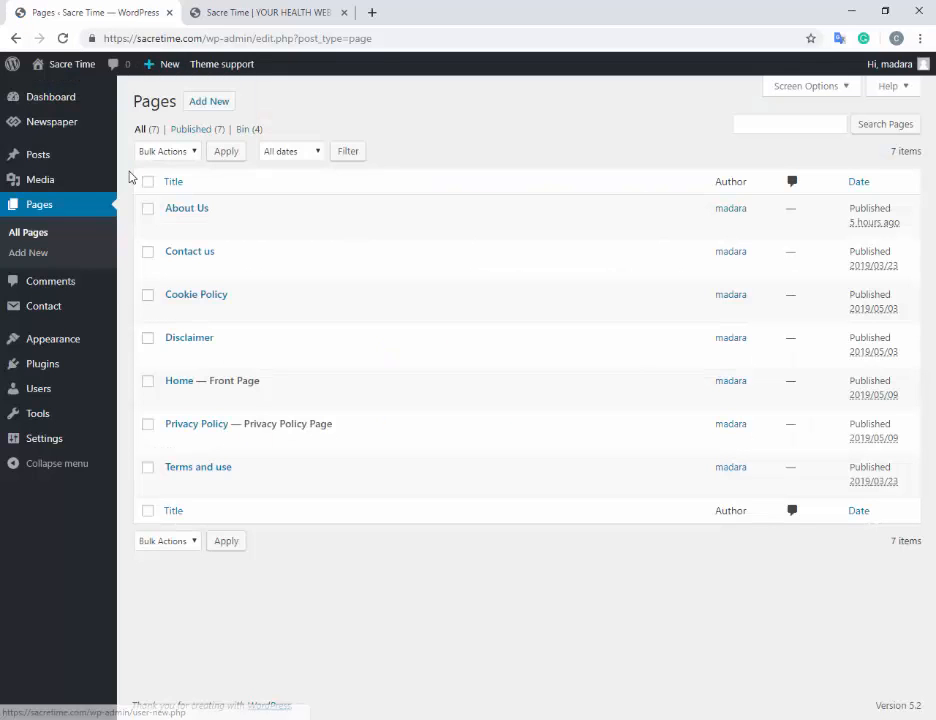
# - Open the Newspaper theme's Theme Header file (header.php) in the Theme Editor and place the cursor after the closing </head> tag
pyautogui.moveTo(44, 125)
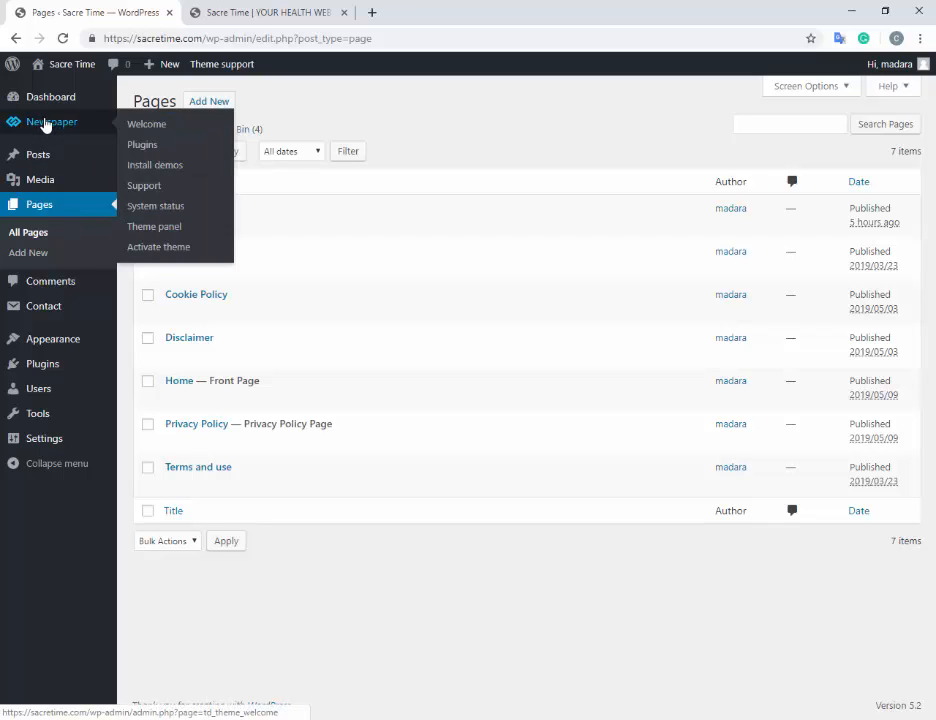
pyautogui.moveTo(47, 349)
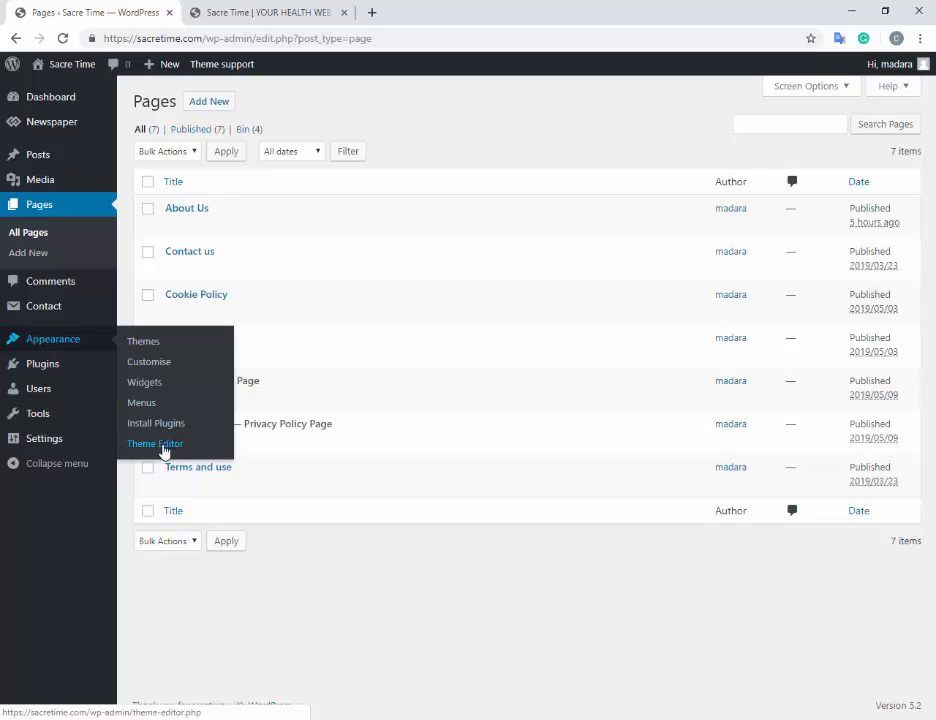
pyautogui.click(163, 450)
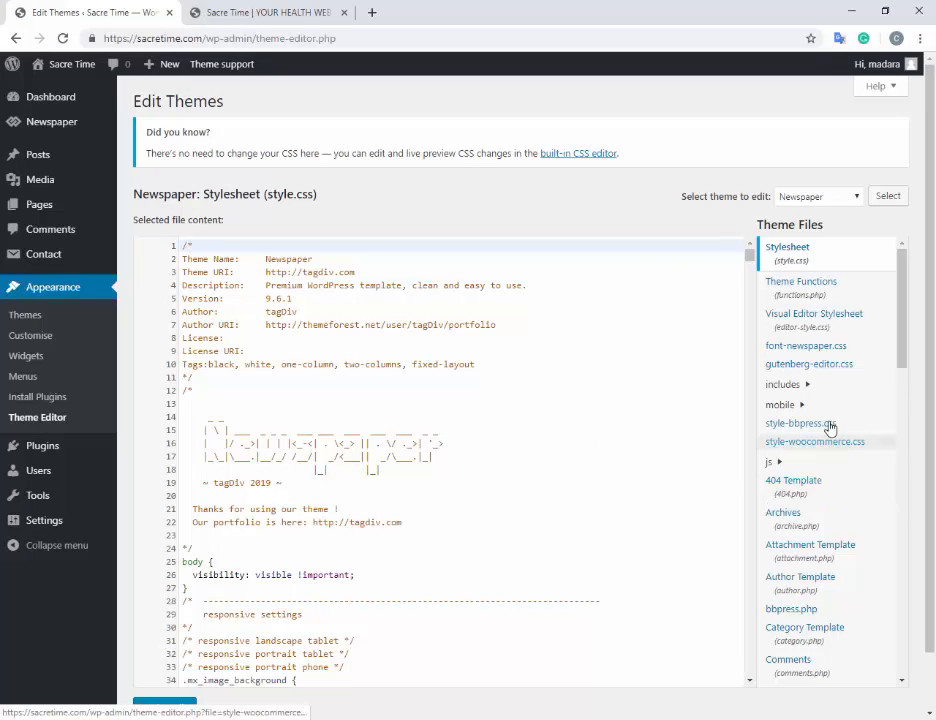
pyautogui.scroll(-3, 829, 428)
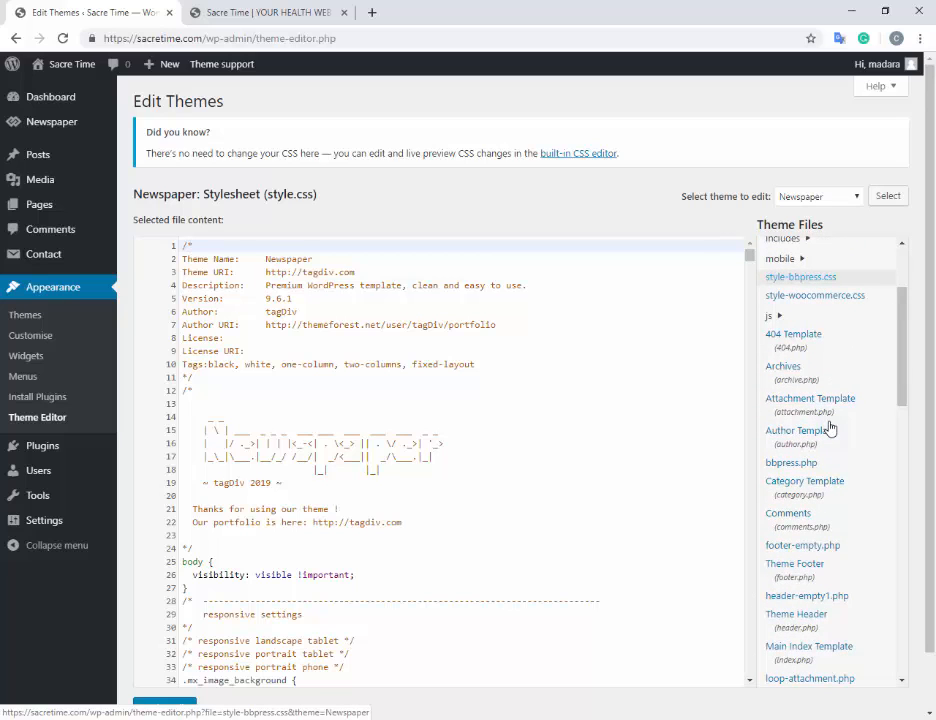
pyautogui.scroll(-2, 780, 480)
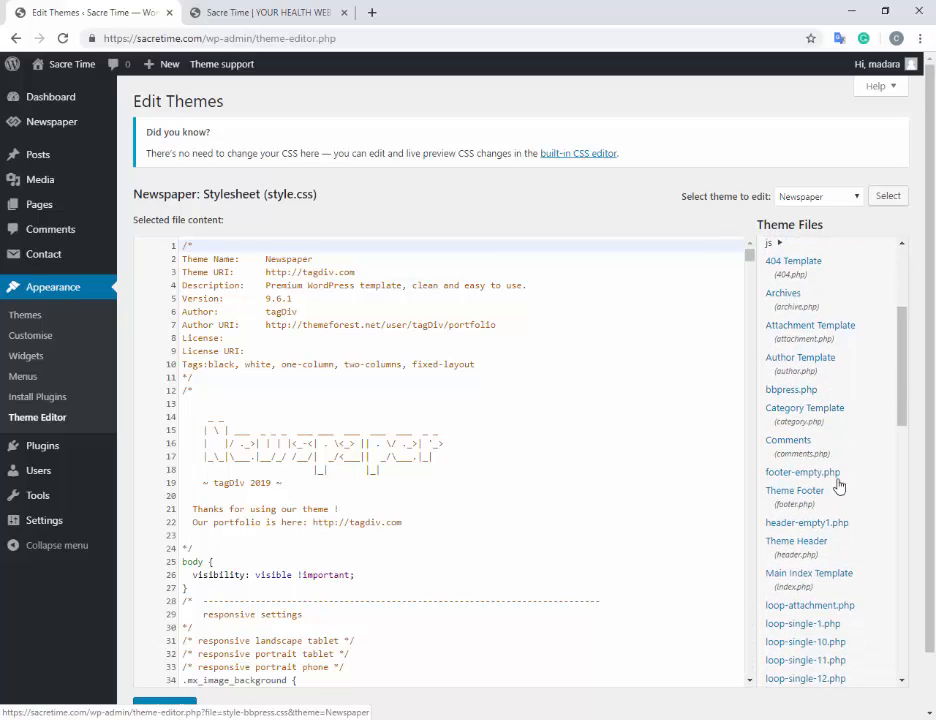
pyautogui.click(797, 546)
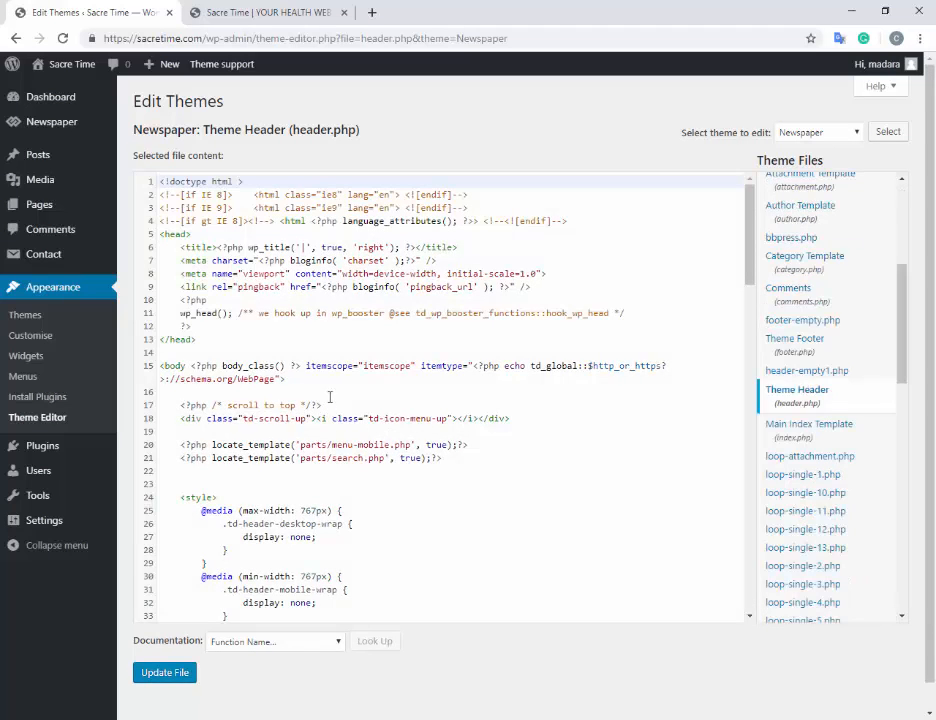
pyautogui.click(201, 340)
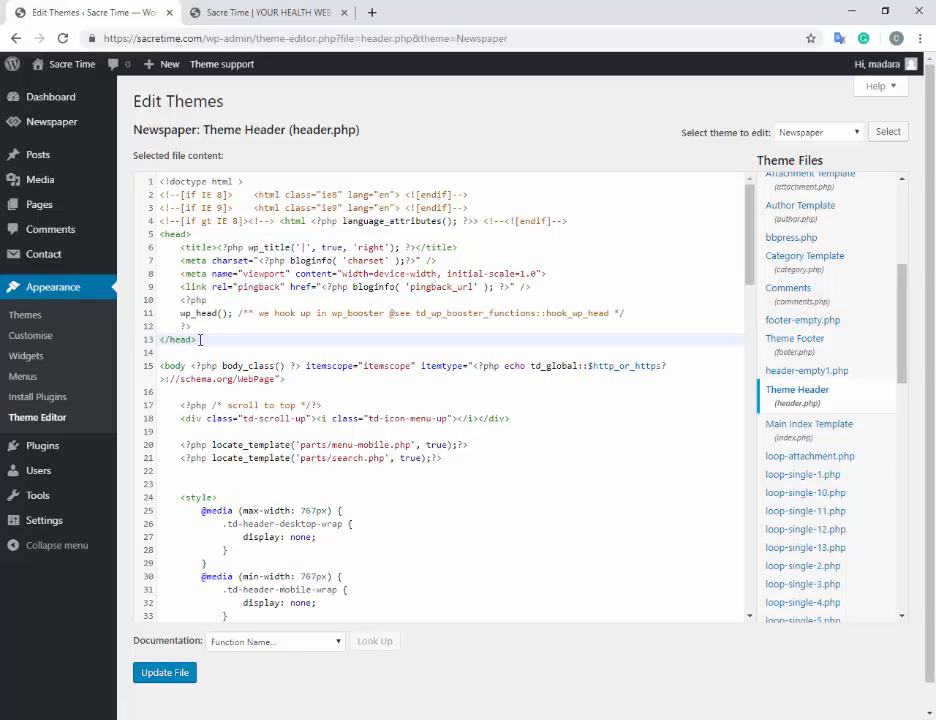
# - Add blank lines below the opening <head> tag in header.php with the placeholder text "ad code", and remove that placeholder again
pyautogui.keyDown('shift'); pyautogui.click(158, 340); pyautogui.keyUp('shift')
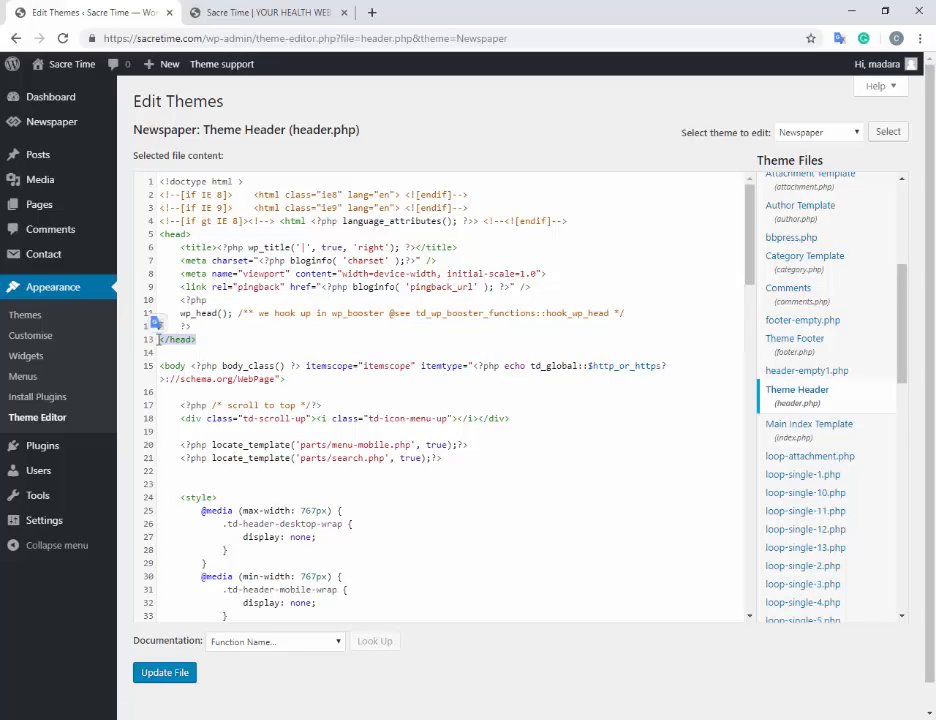
pyautogui.click(211, 340)
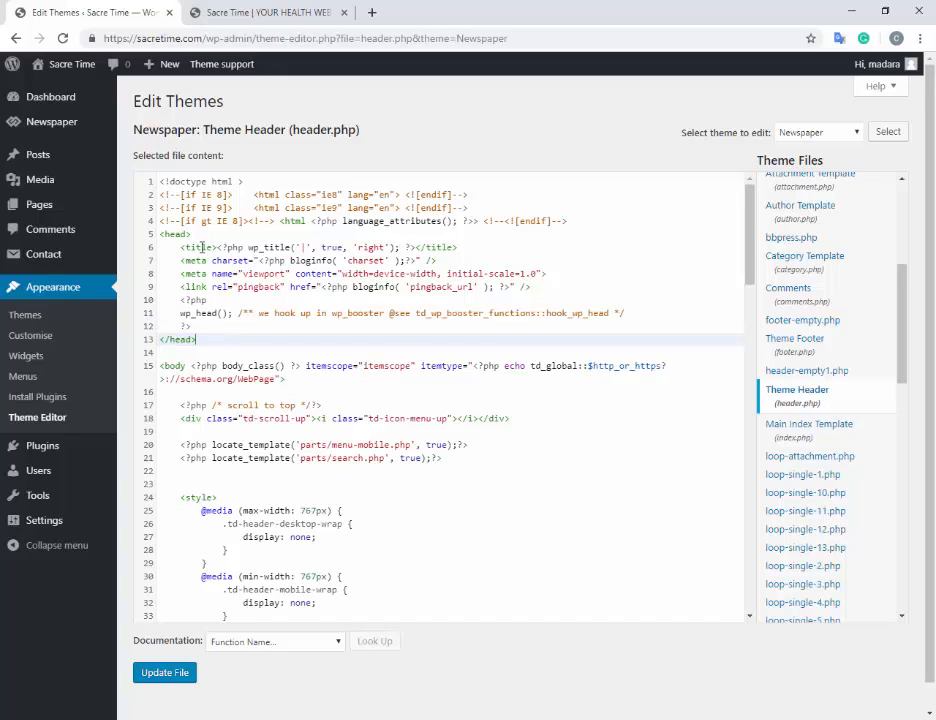
pyautogui.click(201, 233)
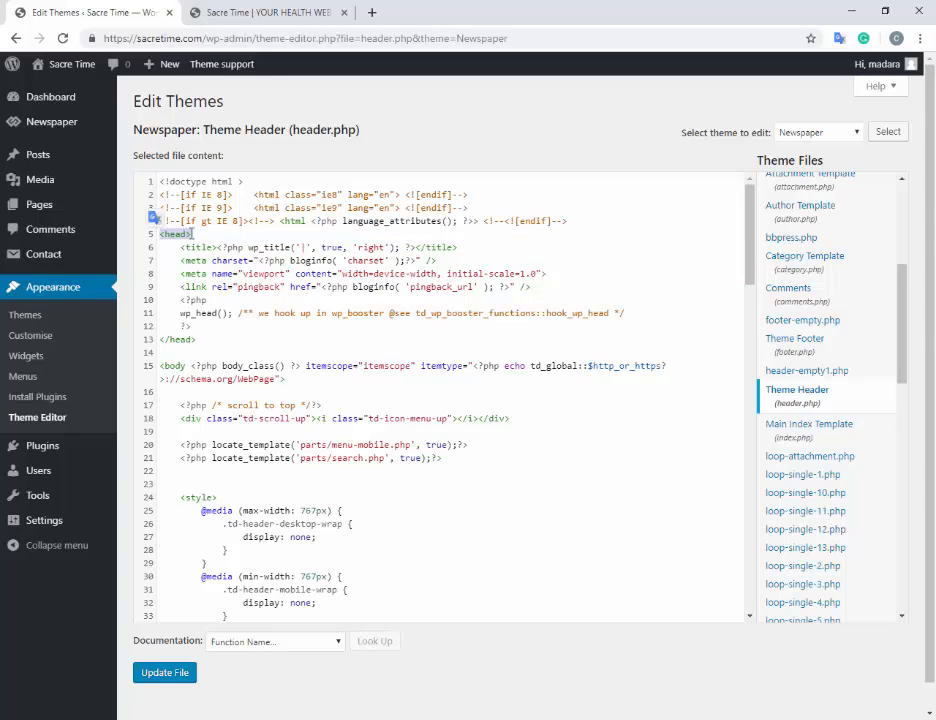
pyautogui.press('Return')
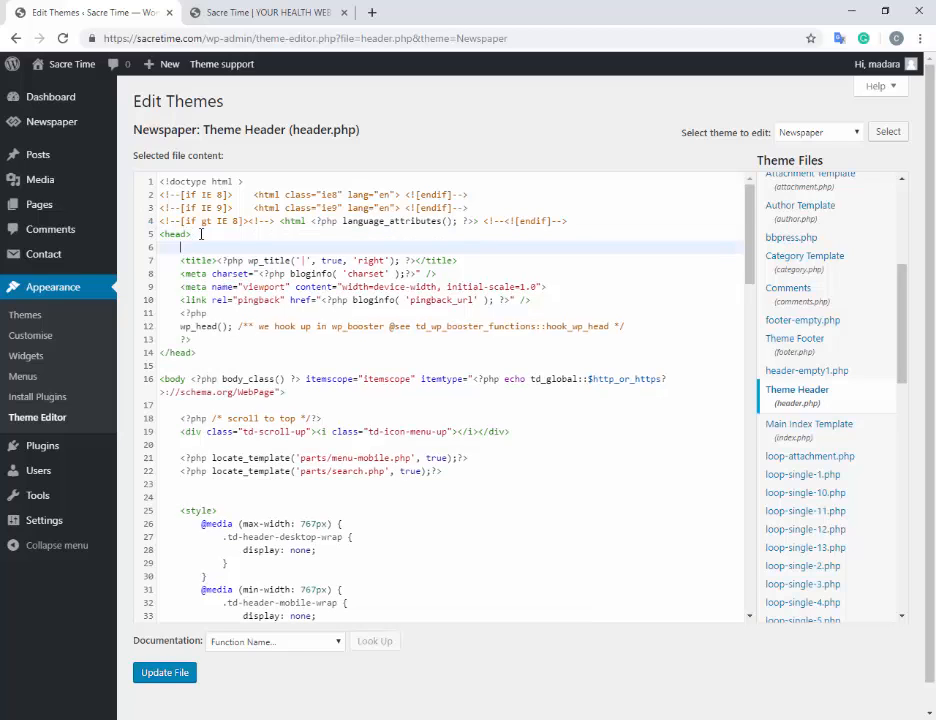
pyautogui.press('Return')
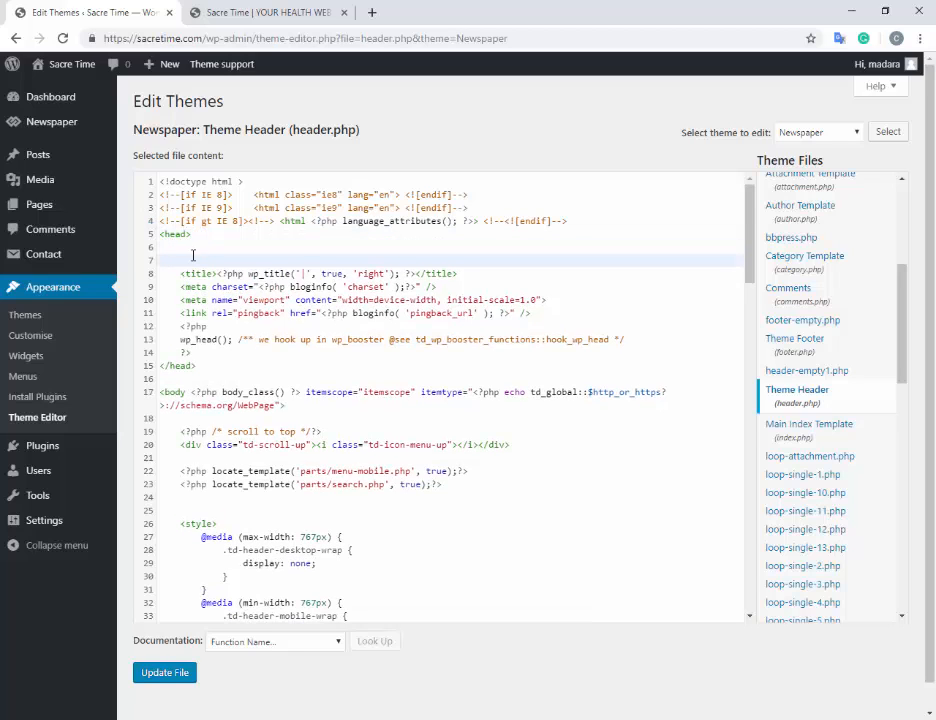
pyautogui.click(189, 251)
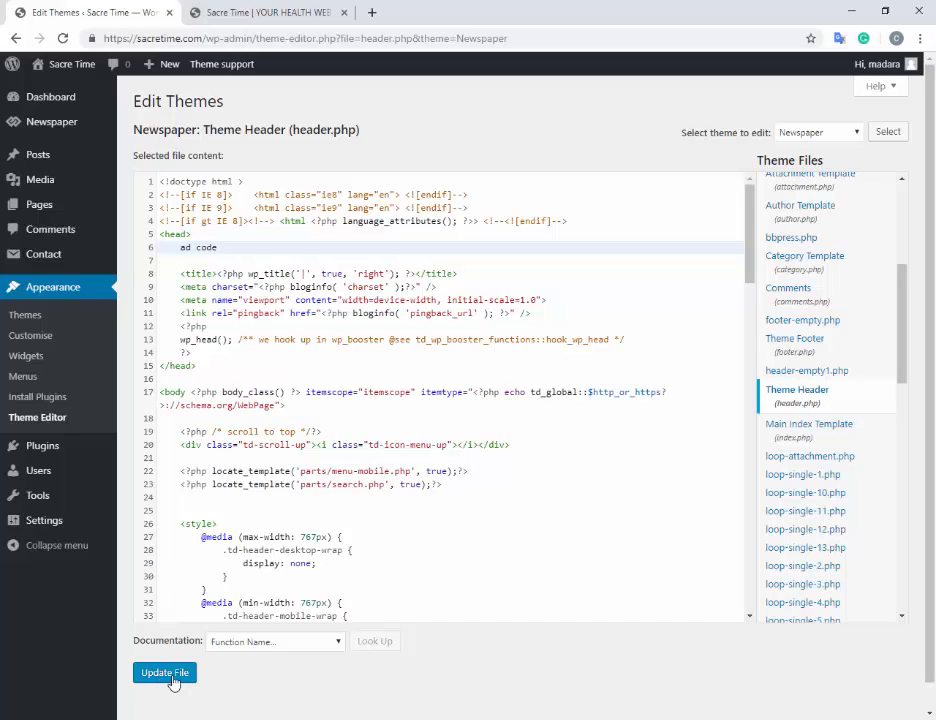
pyautogui.moveTo(225, 247); pyautogui.dragTo(166, 240)
pyautogui.press('BackSpace')
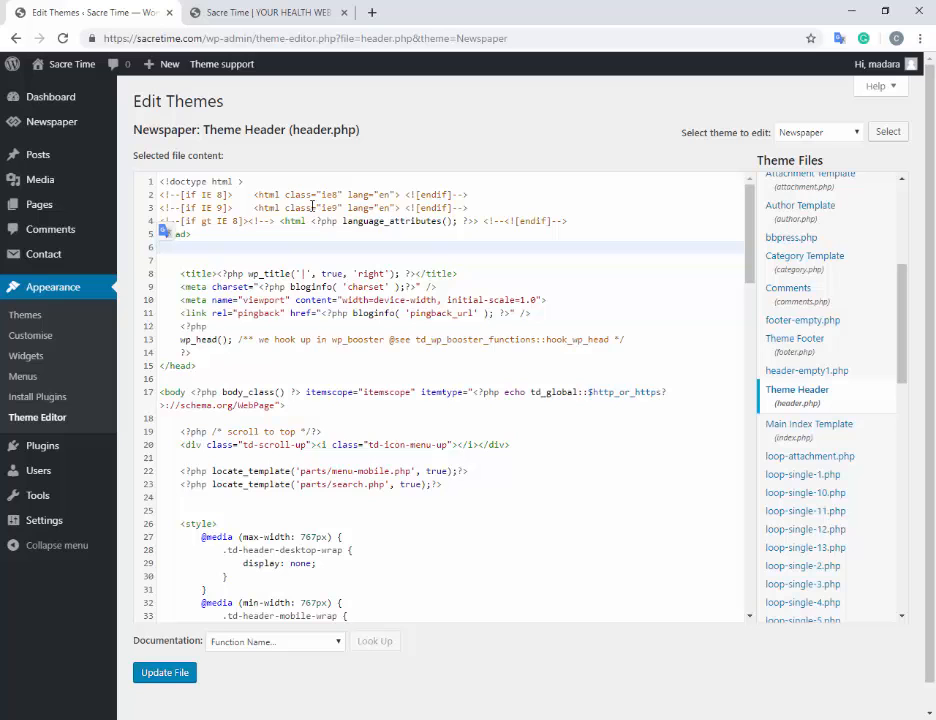
# - Switch to the site's home page and examine the 728x90 advertisement between the article list and the Fitness section
pyautogui.click(271, 12)
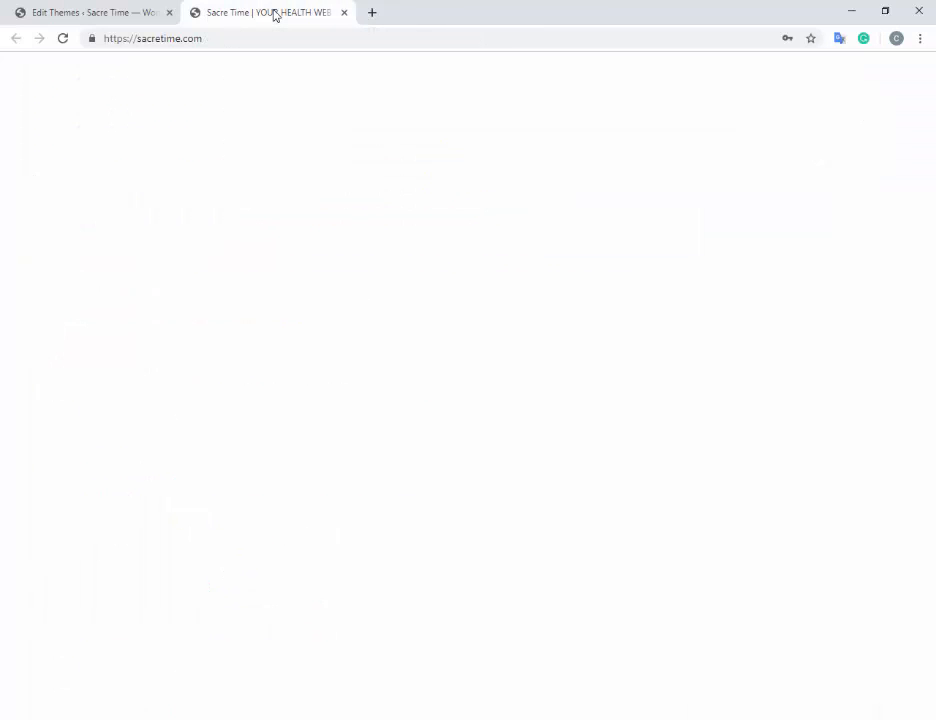
pyautogui.scroll(-3, 320, 267)
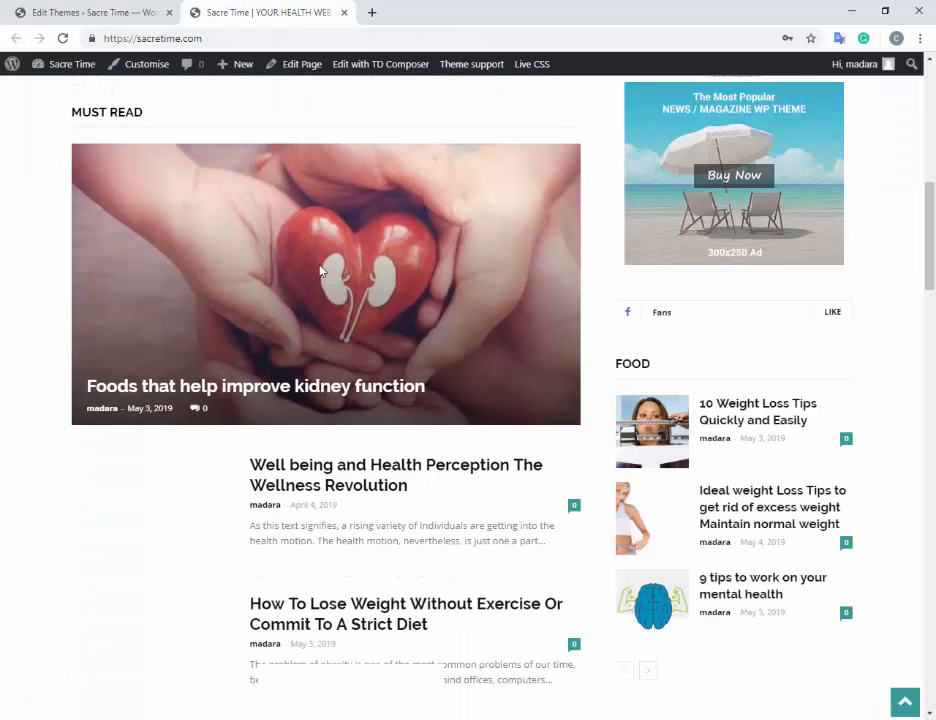
pyautogui.scroll(-10, 320, 272)
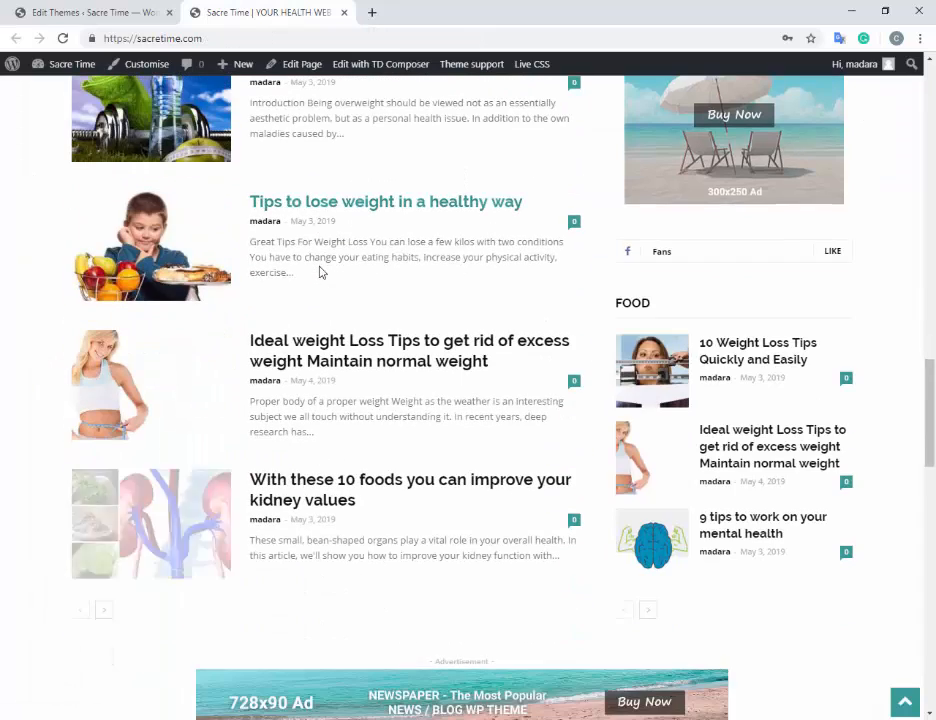
pyautogui.scroll(-3, 320, 272)
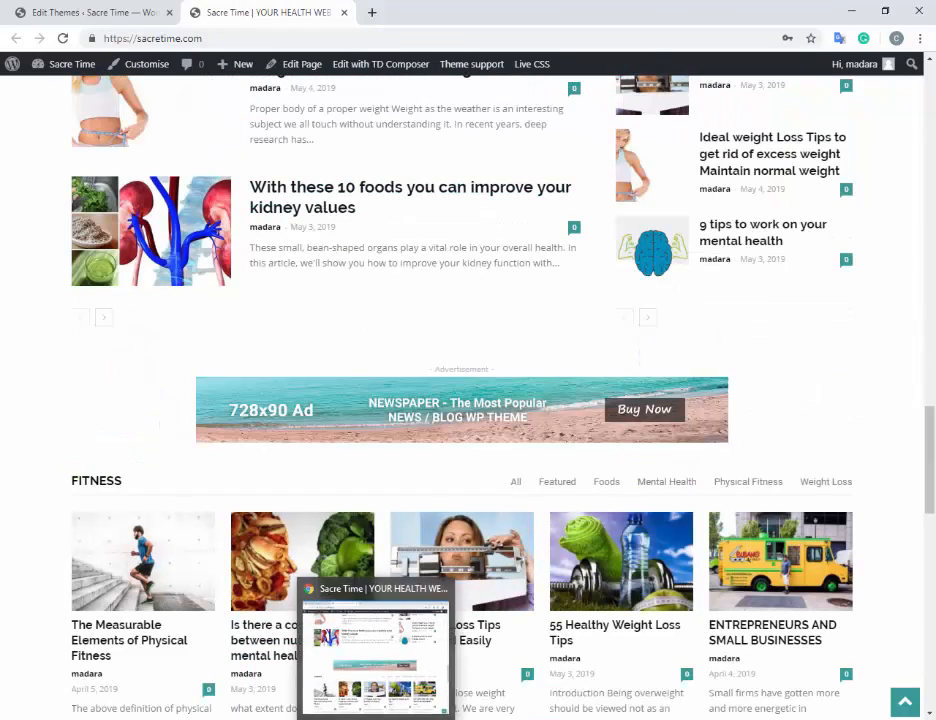
pyautogui.click(340, 716)
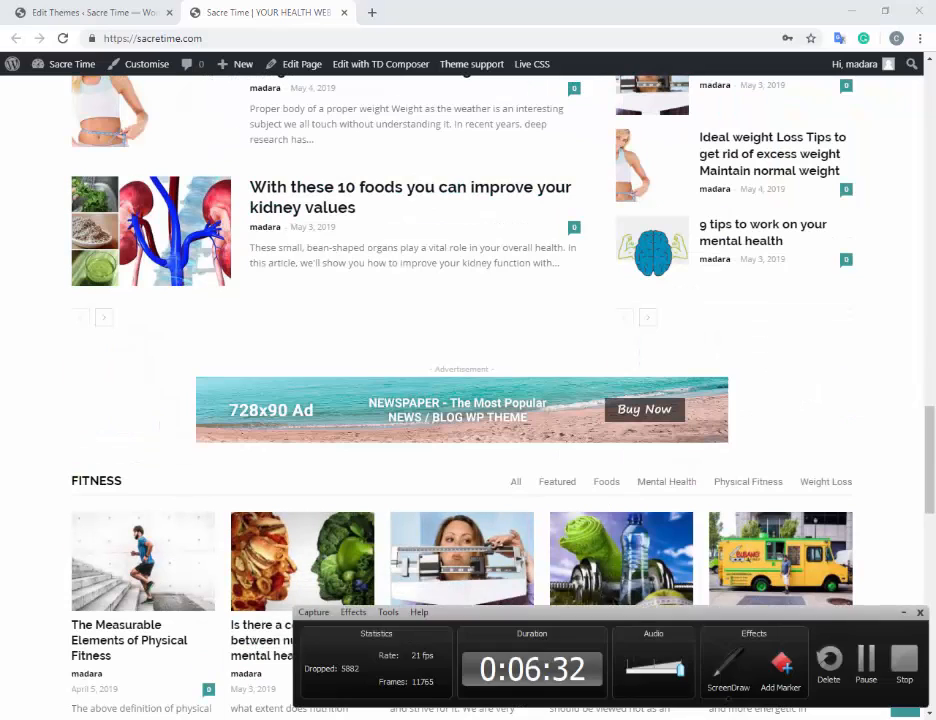
pyautogui.click(728, 665)
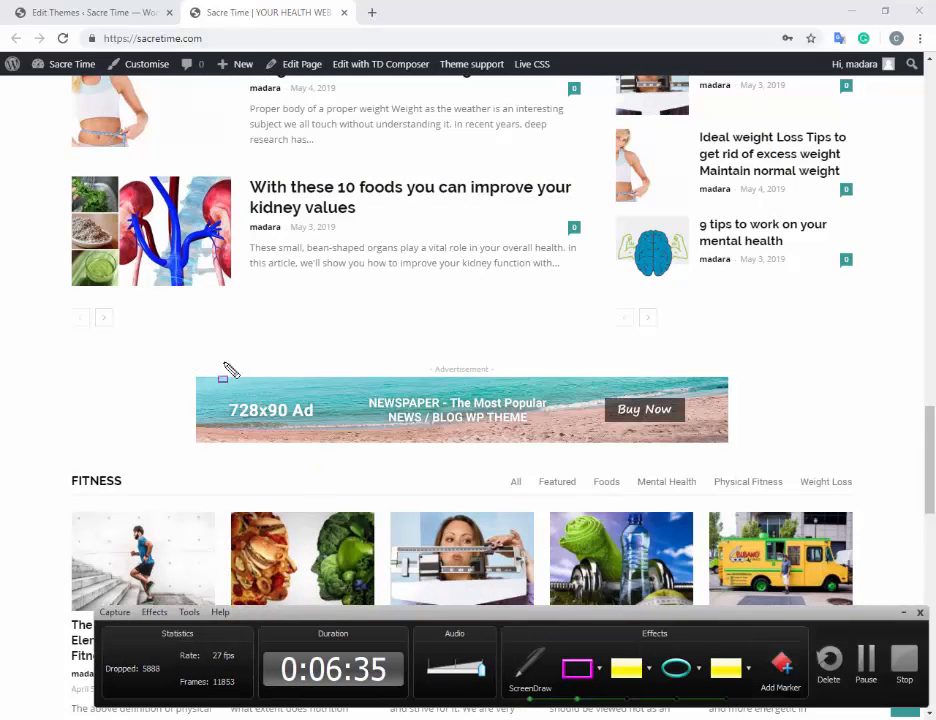
pyautogui.moveTo(168, 350); pyautogui.dragTo(766, 455)
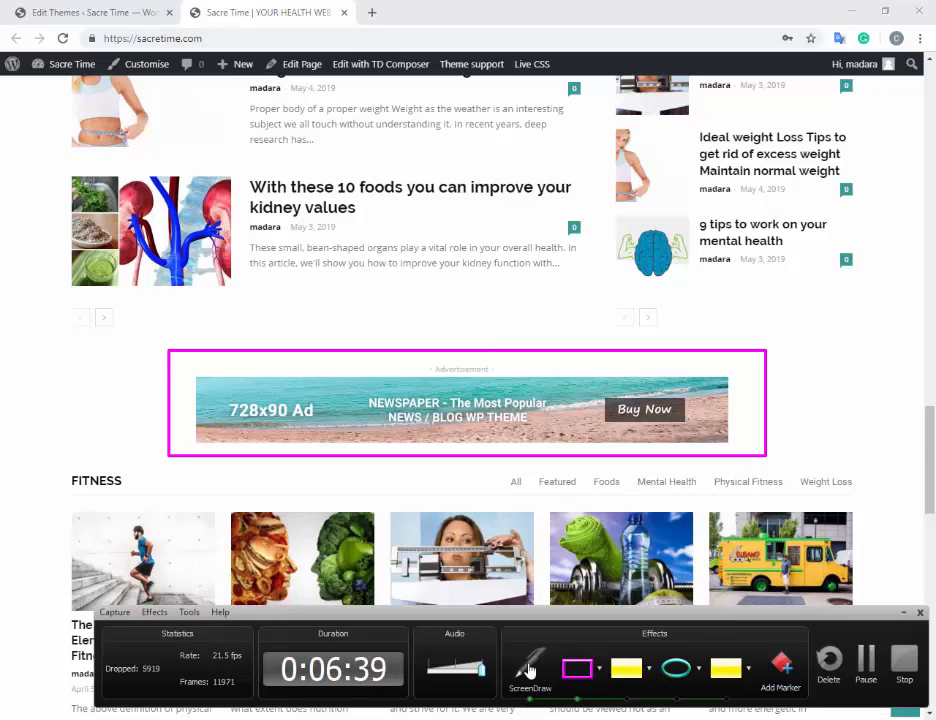
pyautogui.press('Escape')
# - Examine the 300x250 sidebar advertisement above the Facebook fans counter on the home page
pyautogui.scroll(5, 846, 367)
pyautogui.scroll(2, 805, 315)
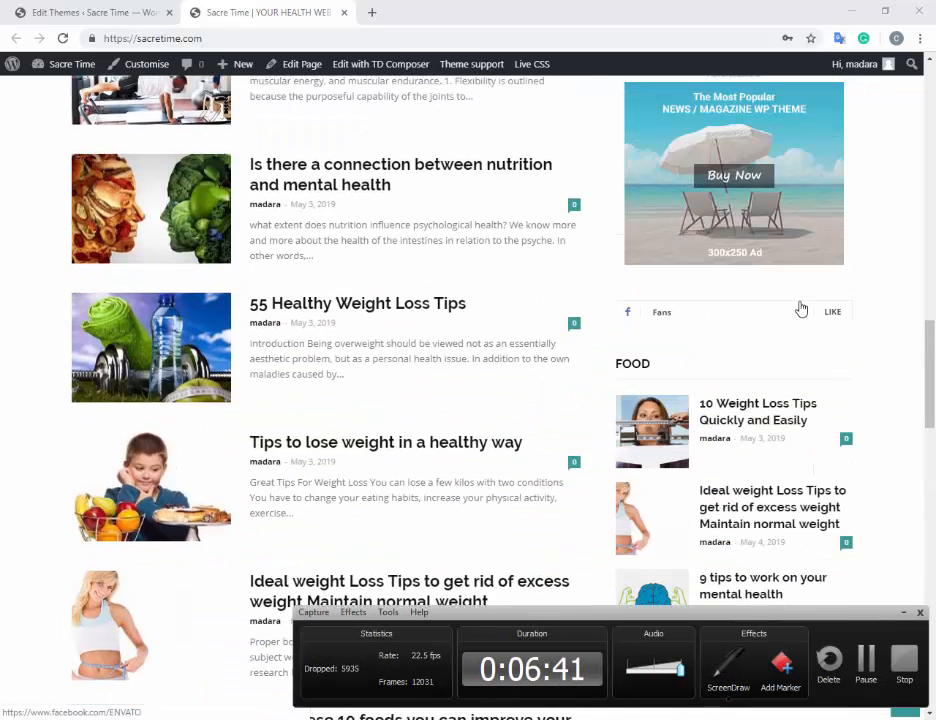
pyautogui.moveTo(613, 90); pyautogui.dragTo(855, 236)
pyautogui.click(731, 676)
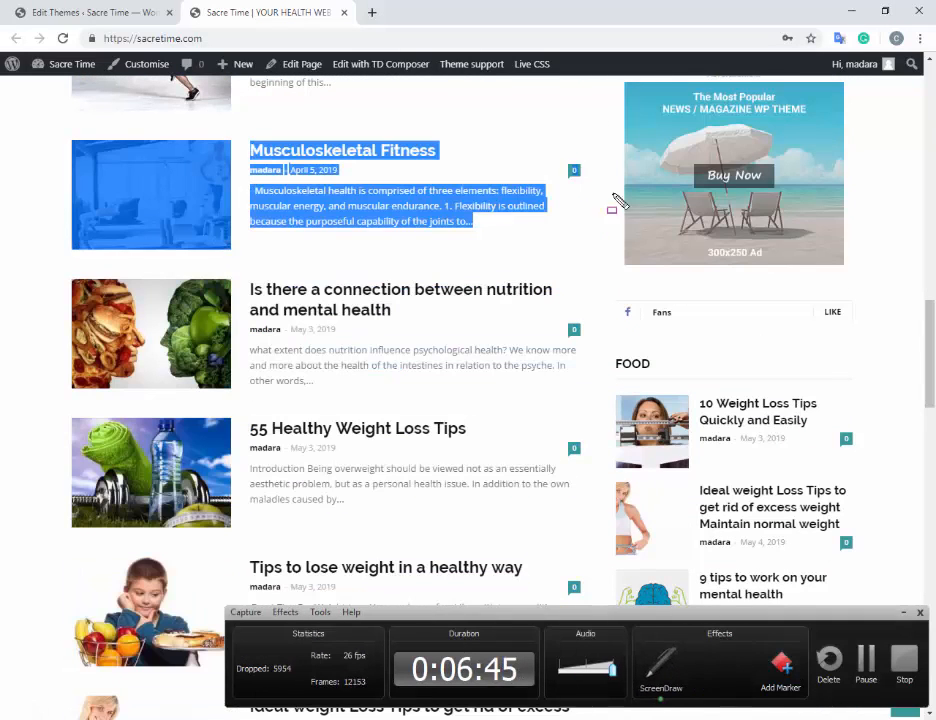
pyautogui.moveTo(607, 80)
pyautogui.mouseDown()
pyautogui.moveTo(840, 257)
pyautogui.moveTo(863, 288)
pyautogui.mouseUp()
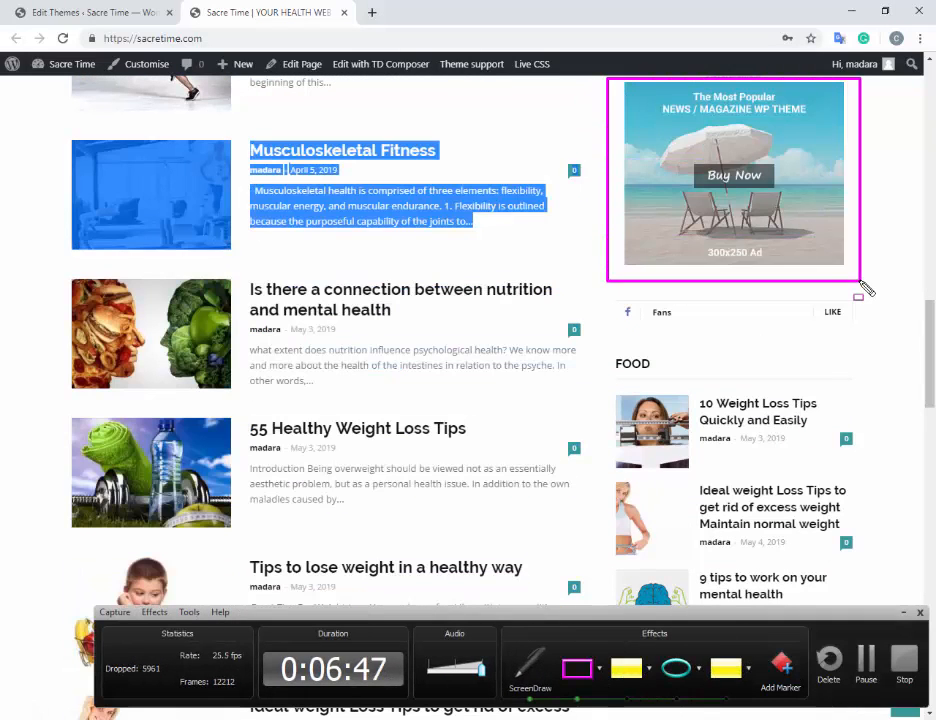
pyautogui.click(530, 668)
# - Examine the 728x90 advertisement above the Latest Posts section on the home page
pyautogui.scroll(-1, 560, 476)
pyautogui.scroll(-15, 565, 460)
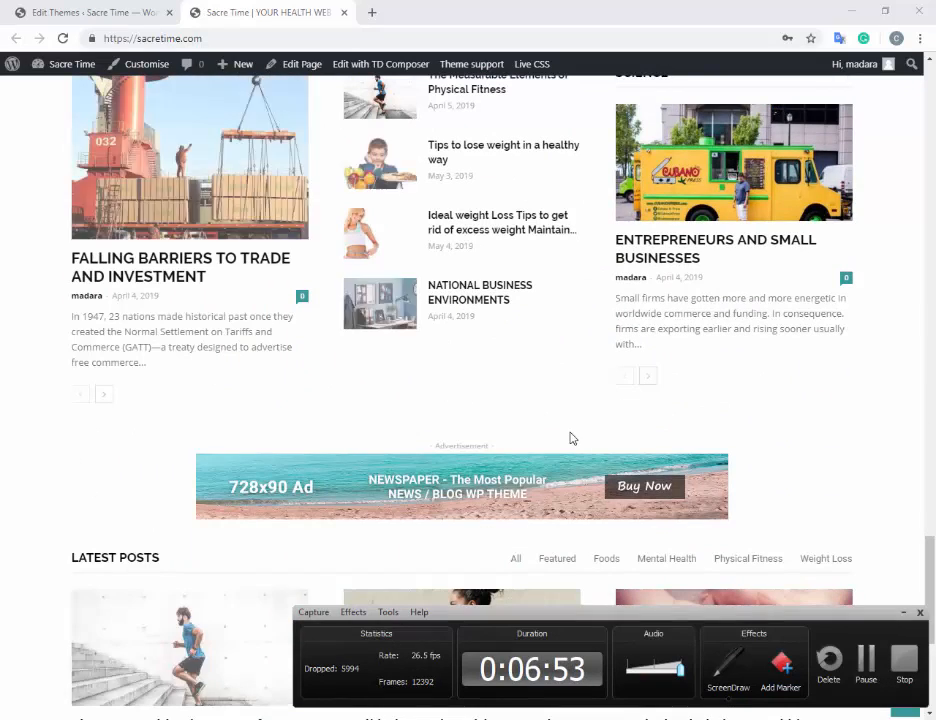
pyautogui.click(730, 672)
pyautogui.moveTo(146, 431); pyautogui.dragTo(749, 533)
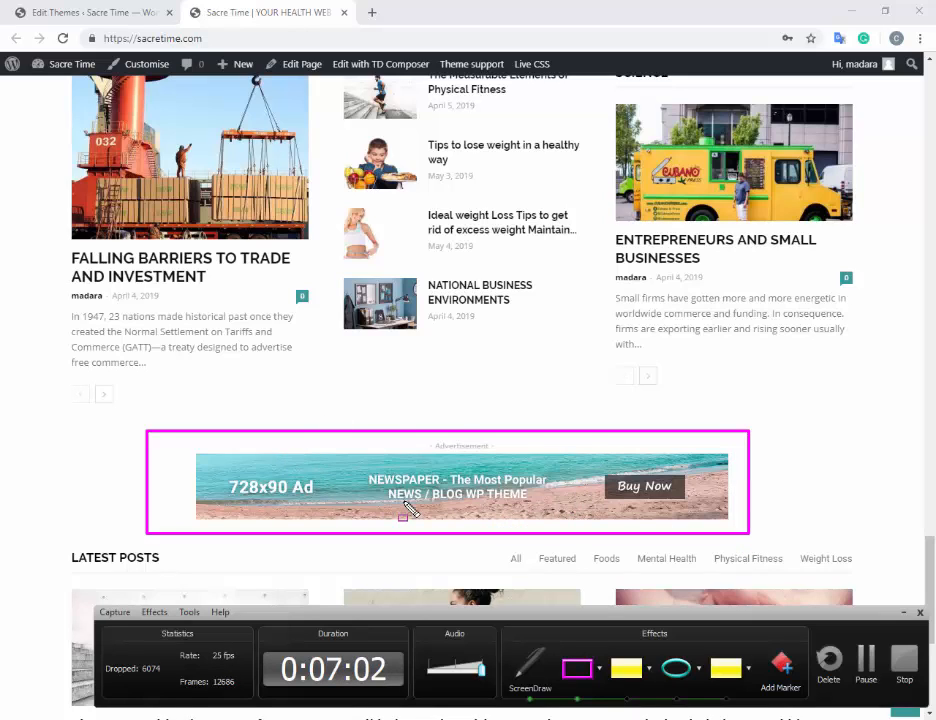
pyautogui.click(525, 680)
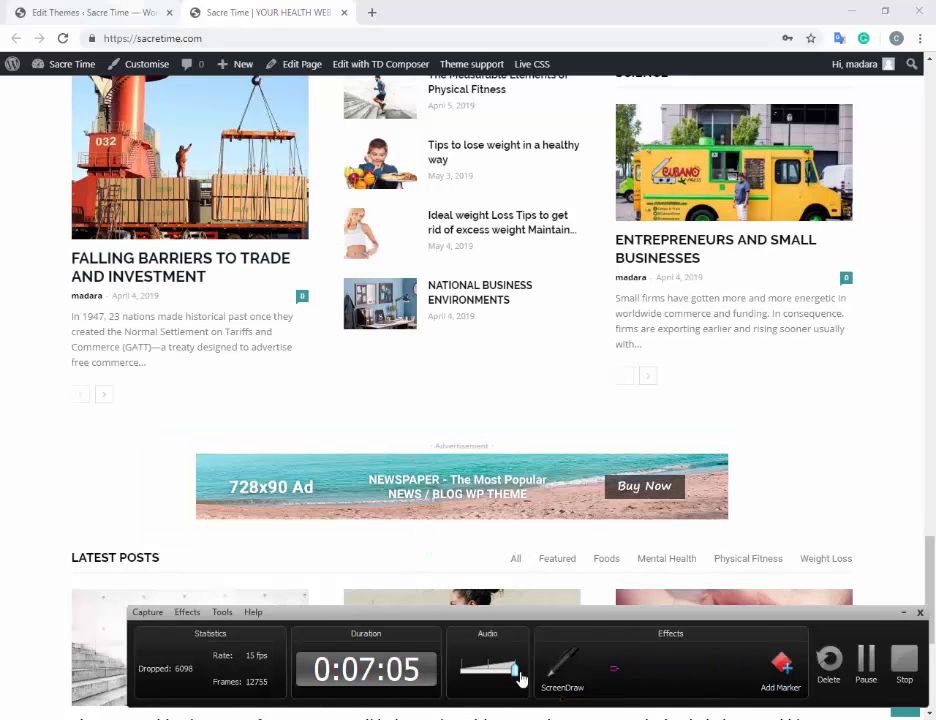
# - Leave the Theme Editor without saving header.php and open the Ads settings in the Newspaper theme panel
pyautogui.click(100, 12)
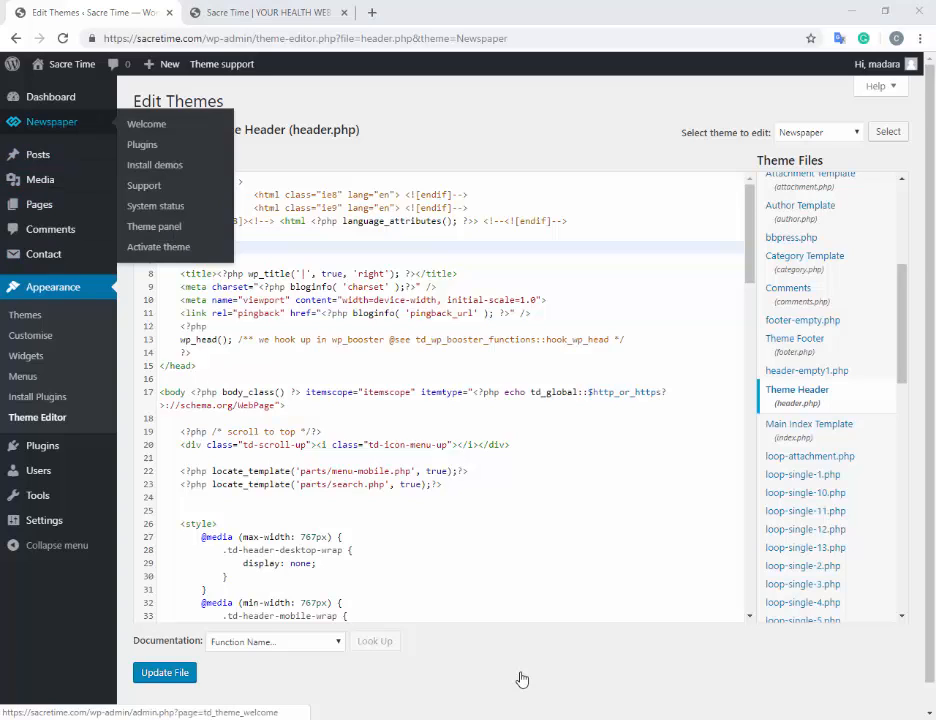
pyautogui.click(52, 122)
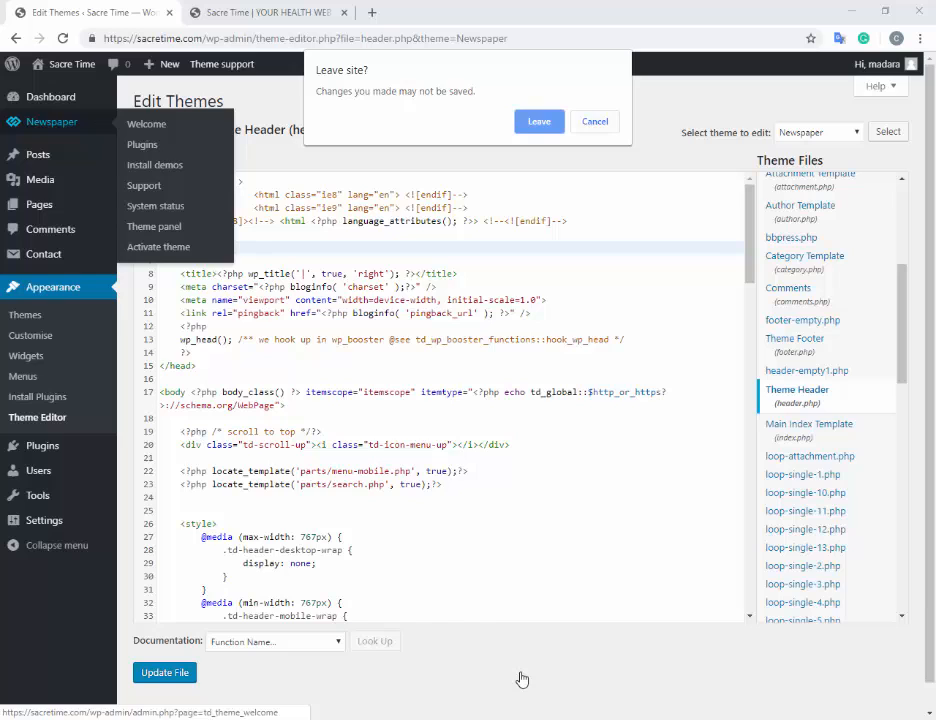
pyautogui.press('Escape')
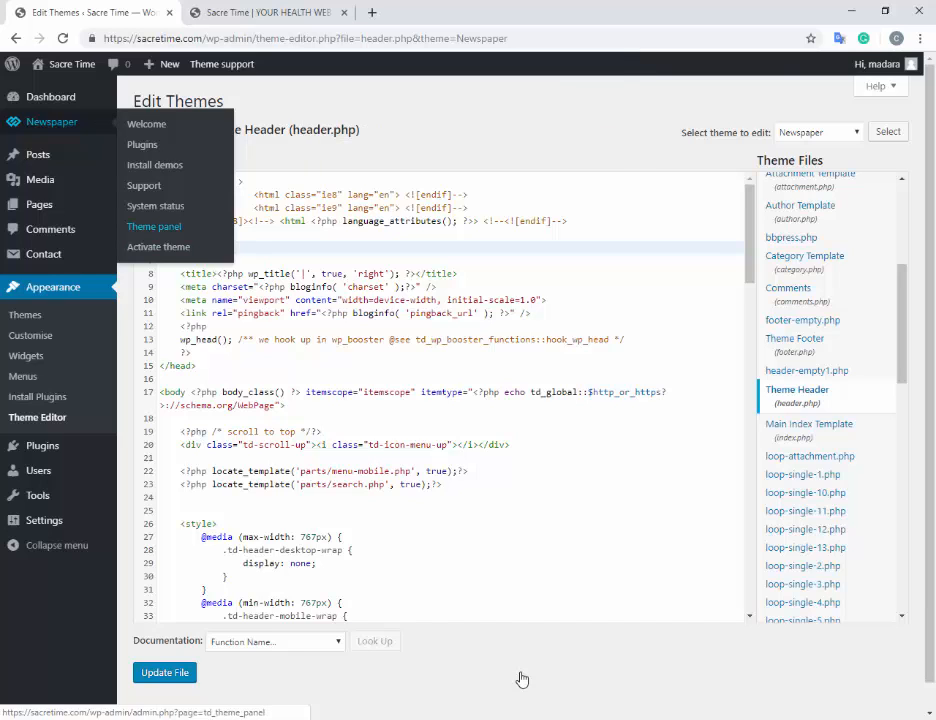
pyautogui.click(154, 226)
pyautogui.press('Return')
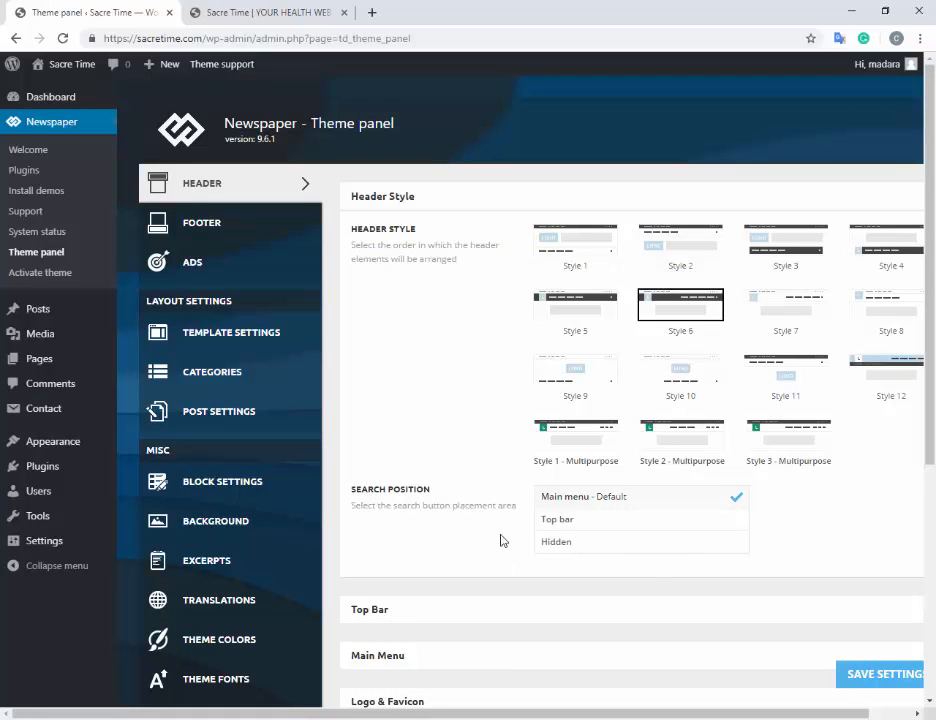
pyautogui.click(190, 265)
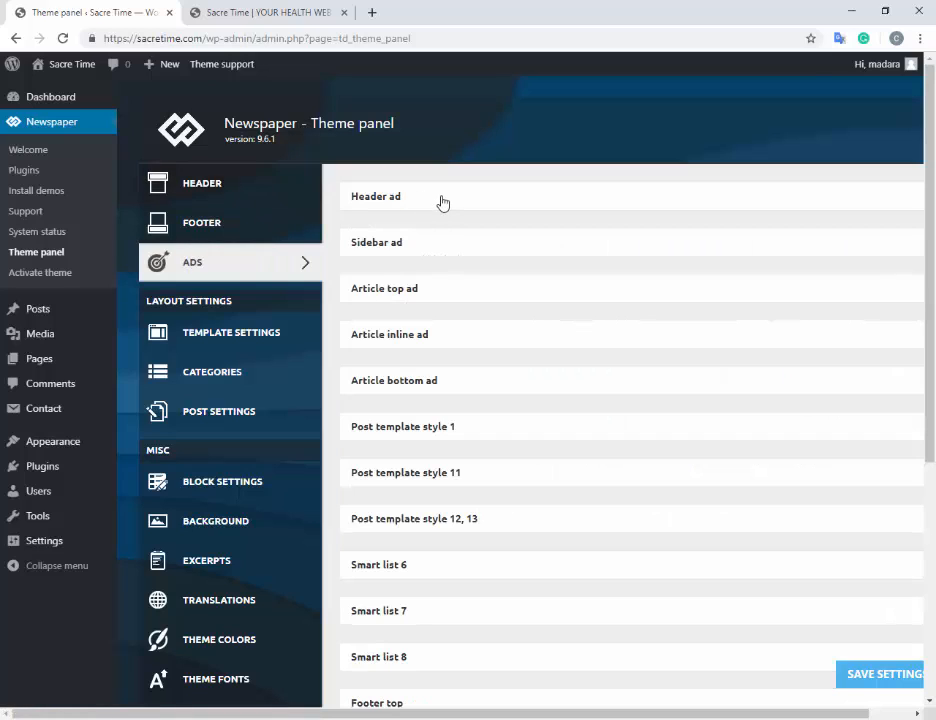
# - Examine the header ad area beside the site logo on the home page
pyautogui.click(261, 11)
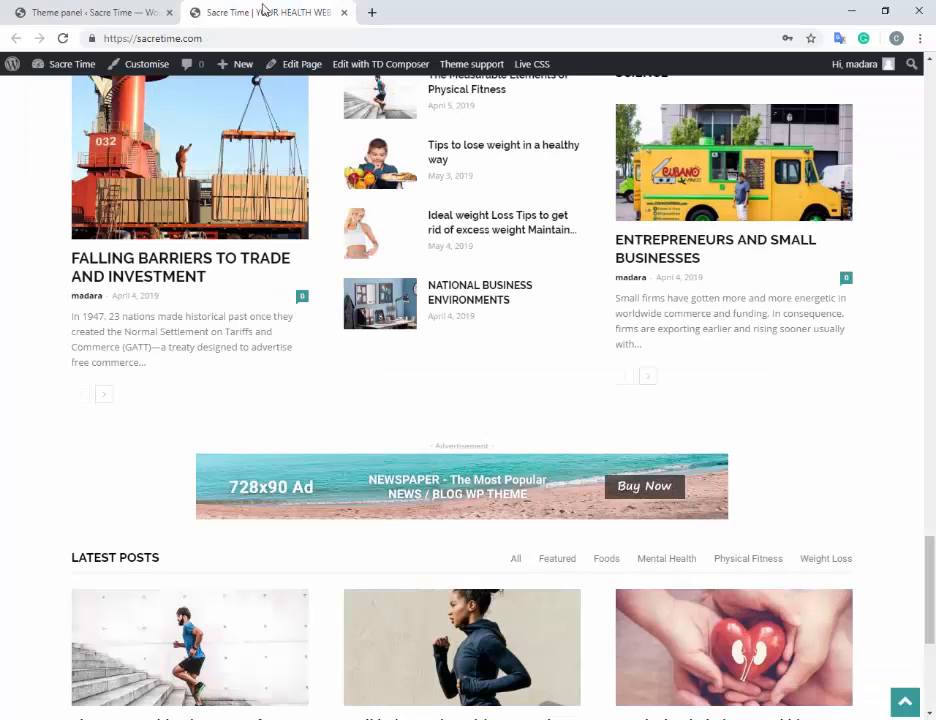
pyautogui.scroll(20, 446, 247)
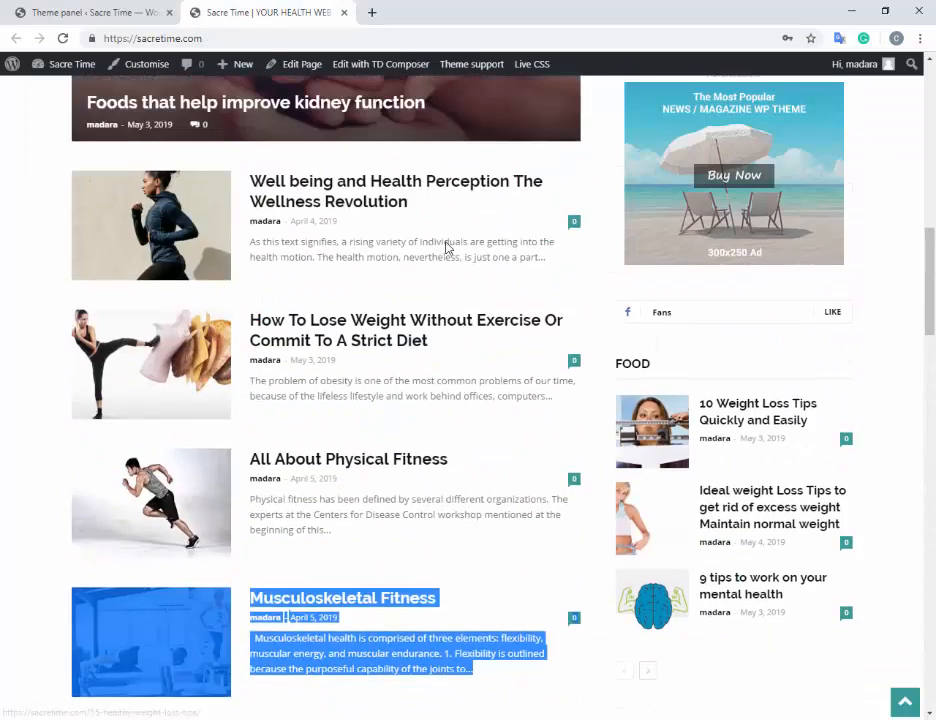
pyautogui.scroll(4, 446, 247)
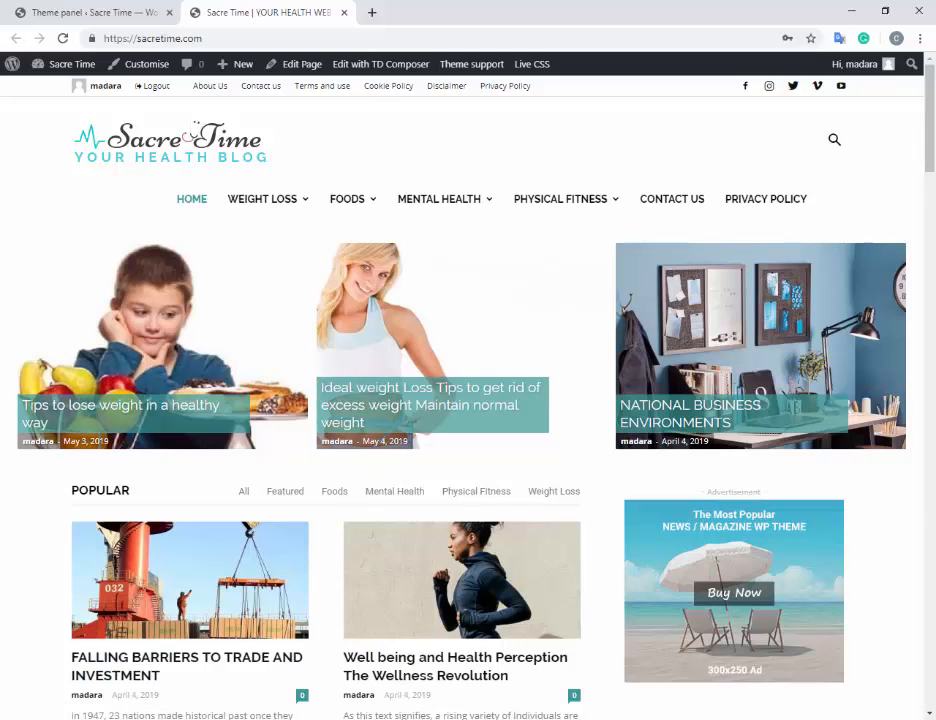
pyautogui.moveTo(303, 718)
pyautogui.click(358, 690)
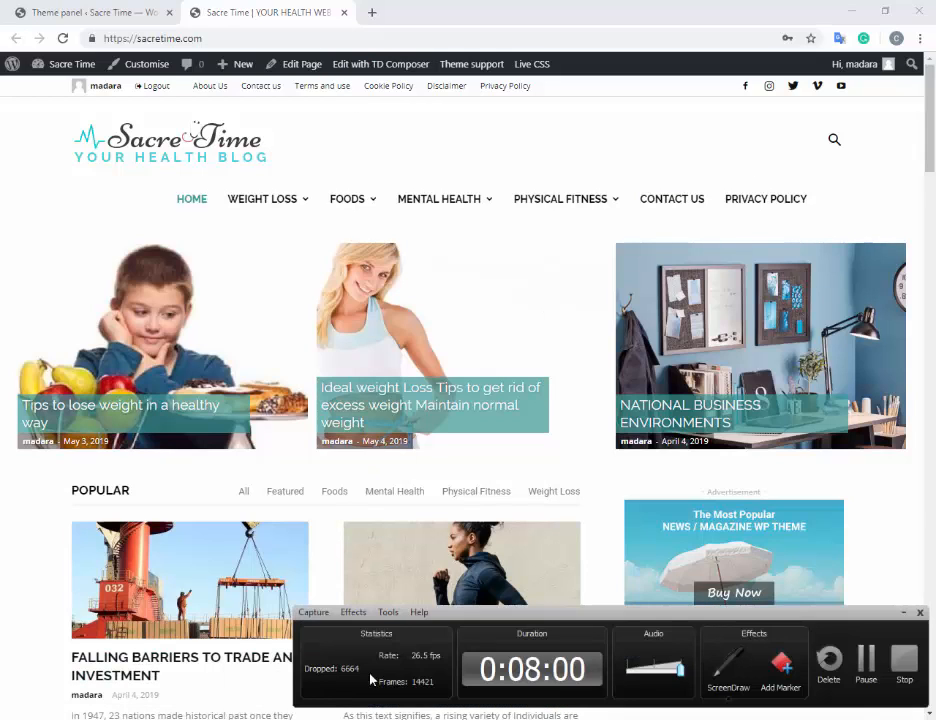
pyautogui.click(727, 678)
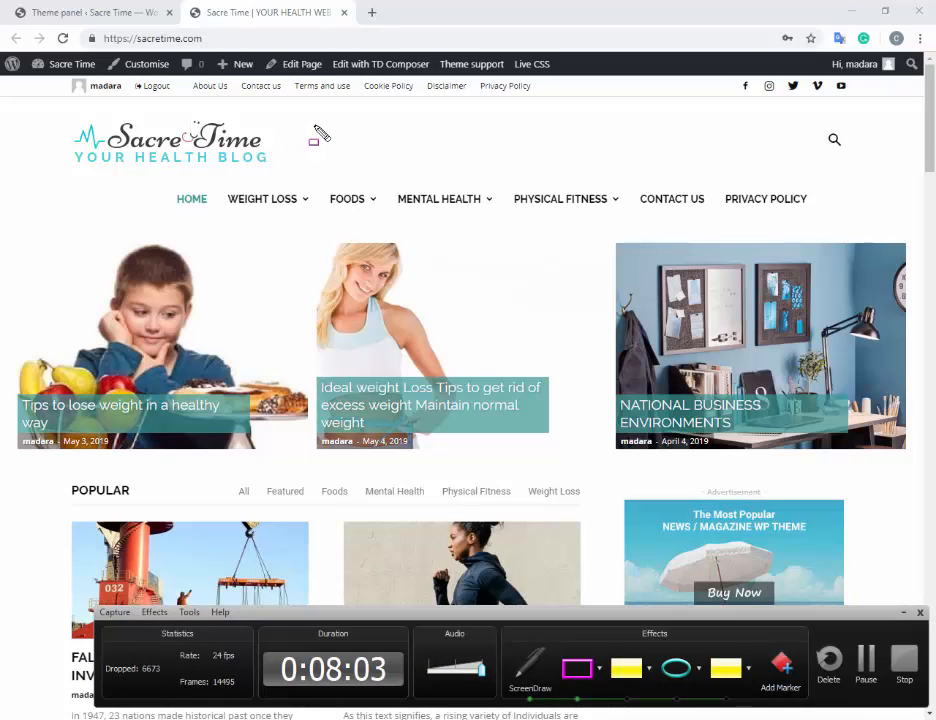
pyautogui.moveTo(313, 118); pyautogui.dragTo(740, 164)
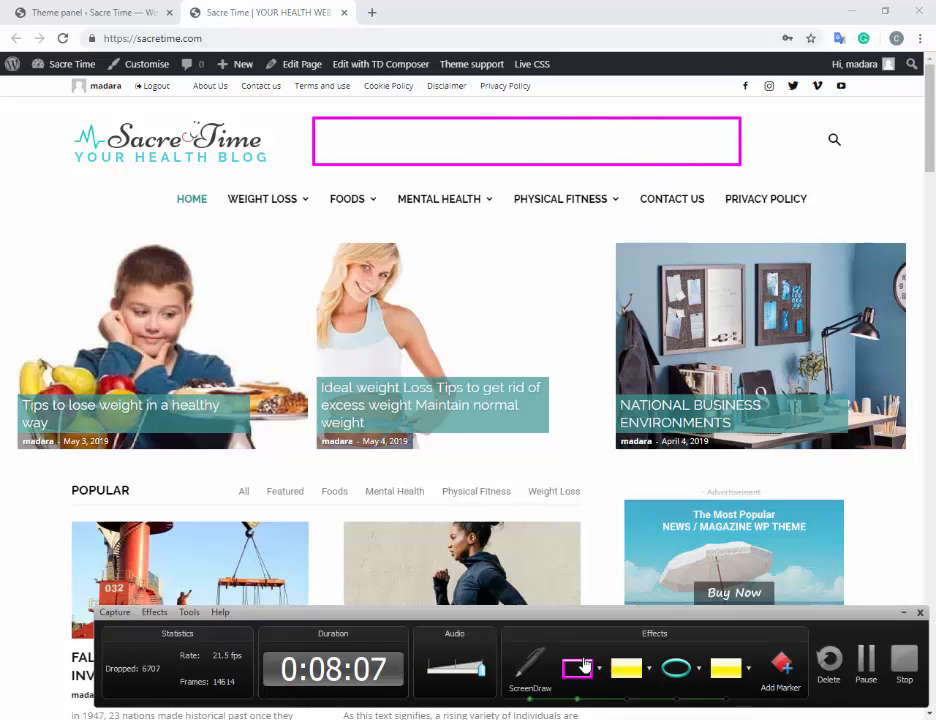
pyautogui.click(517, 675)
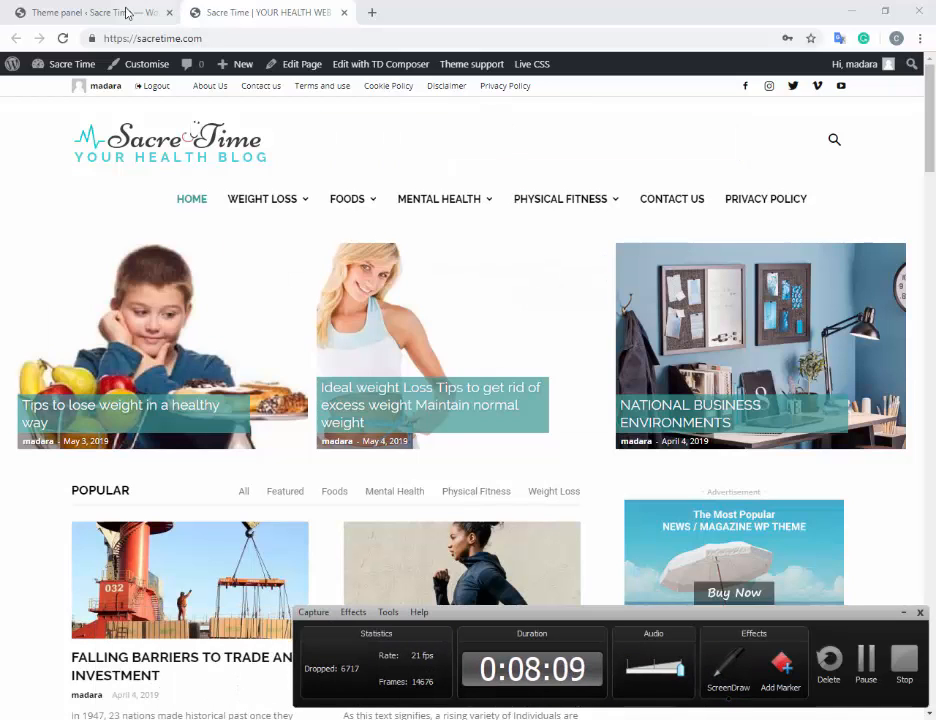
# - Compare the Sidebar ad spot in the theme panel's Ads settings with the 300x250 sidebar advertisement on the home page
pyautogui.click(118, 11)
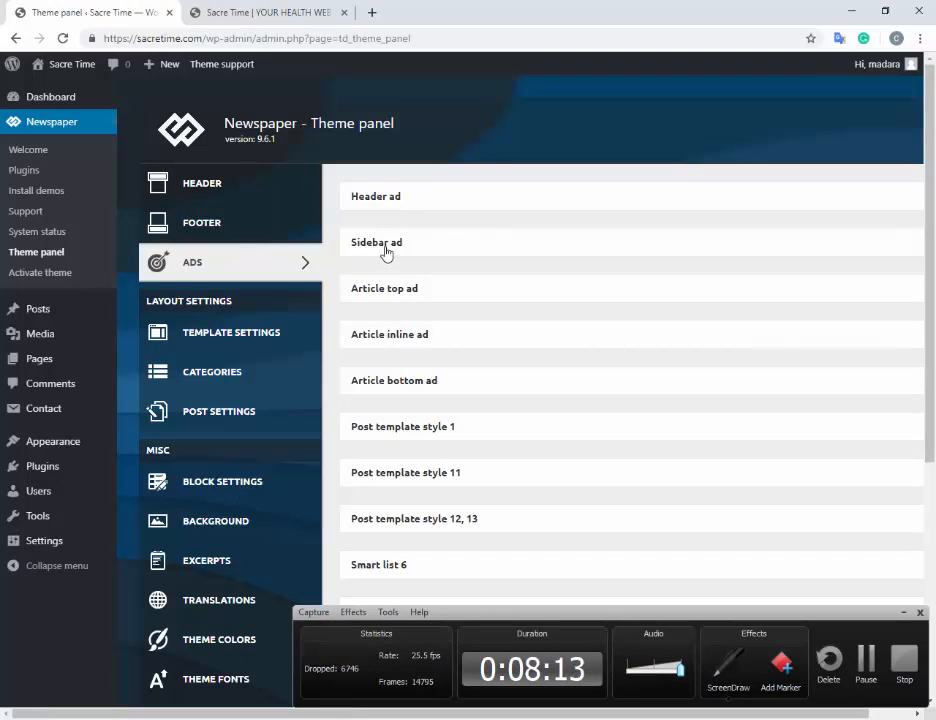
pyautogui.click(294, 12)
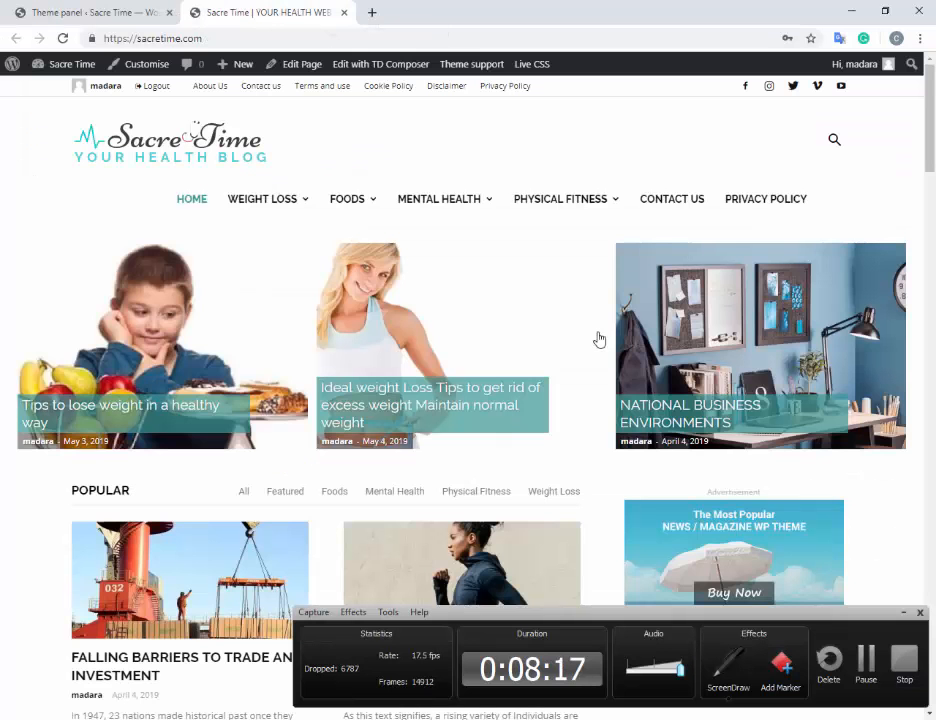
pyautogui.scroll(-3, 789, 530)
pyautogui.scroll(-1, 789, 530)
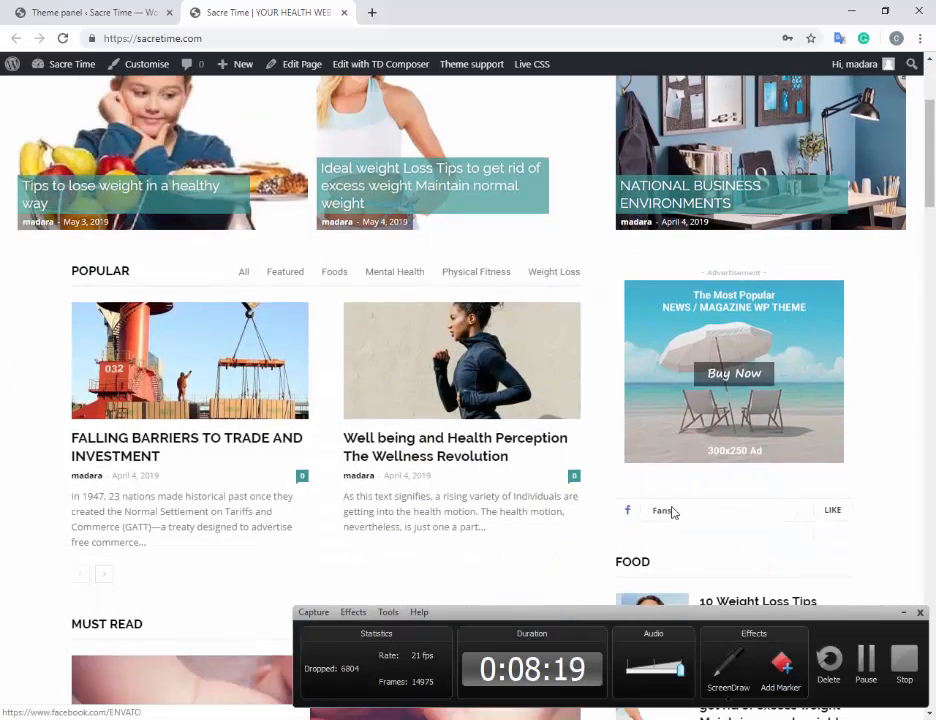
pyautogui.click(745, 678)
pyautogui.moveTo(612, 260)
pyautogui.mouseDown()
pyautogui.moveTo(855, 432)
pyautogui.moveTo(870, 482)
pyautogui.mouseUp()
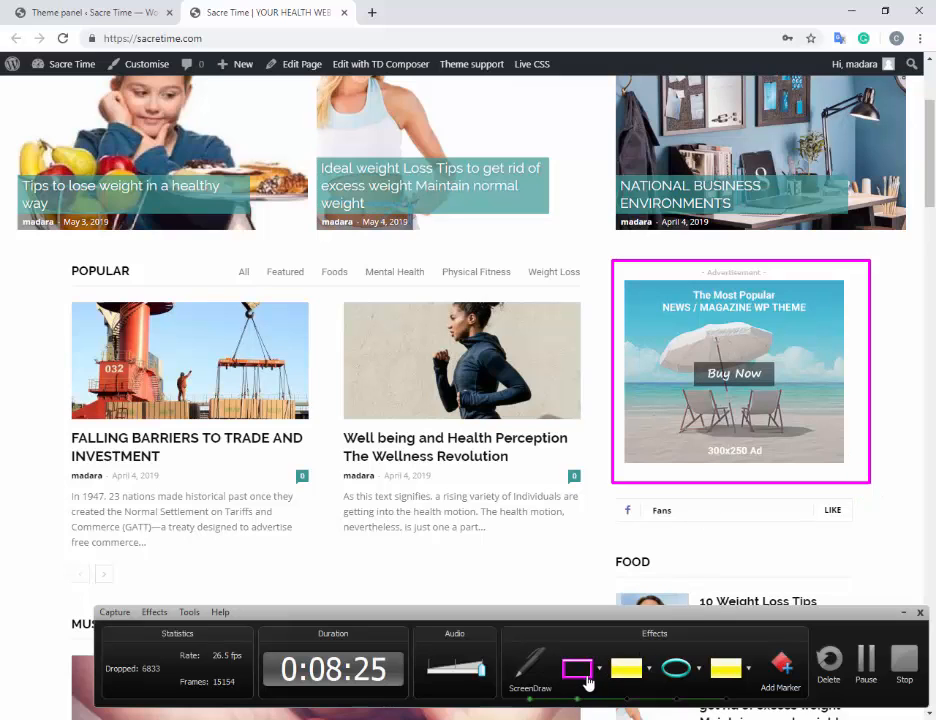
pyautogui.click(529, 668)
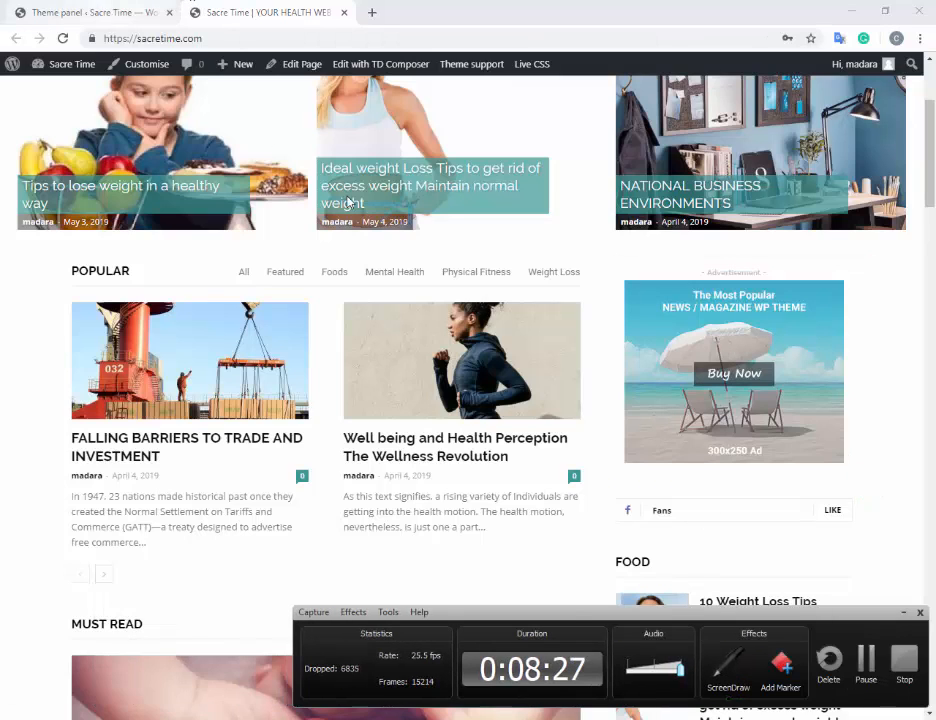
# - Review the full list of ad spots in the theme panel's Ads settings, from Header ad to Background click Ad
pyautogui.click(80, 12)
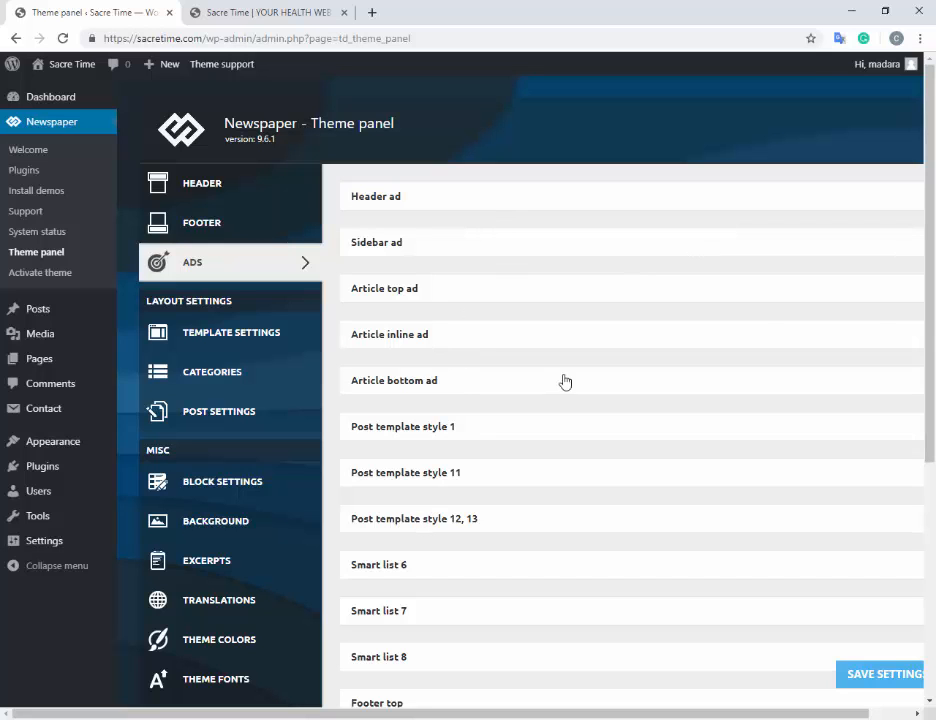
pyautogui.moveTo(932, 296); pyautogui.dragTo(934, 533)
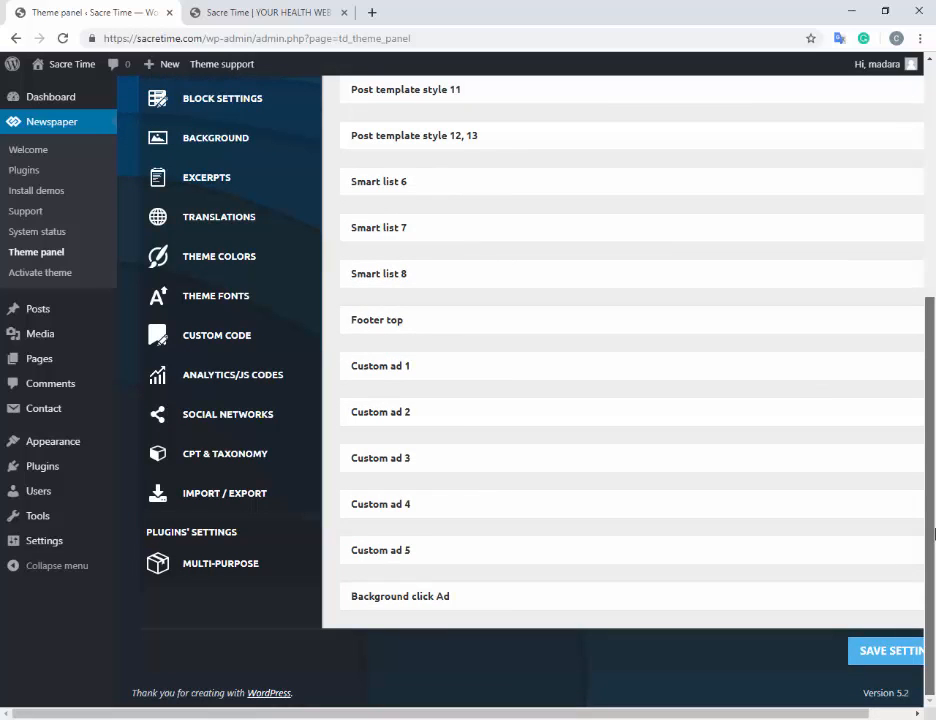
pyautogui.moveTo(934, 533); pyautogui.dragTo(933, 339)
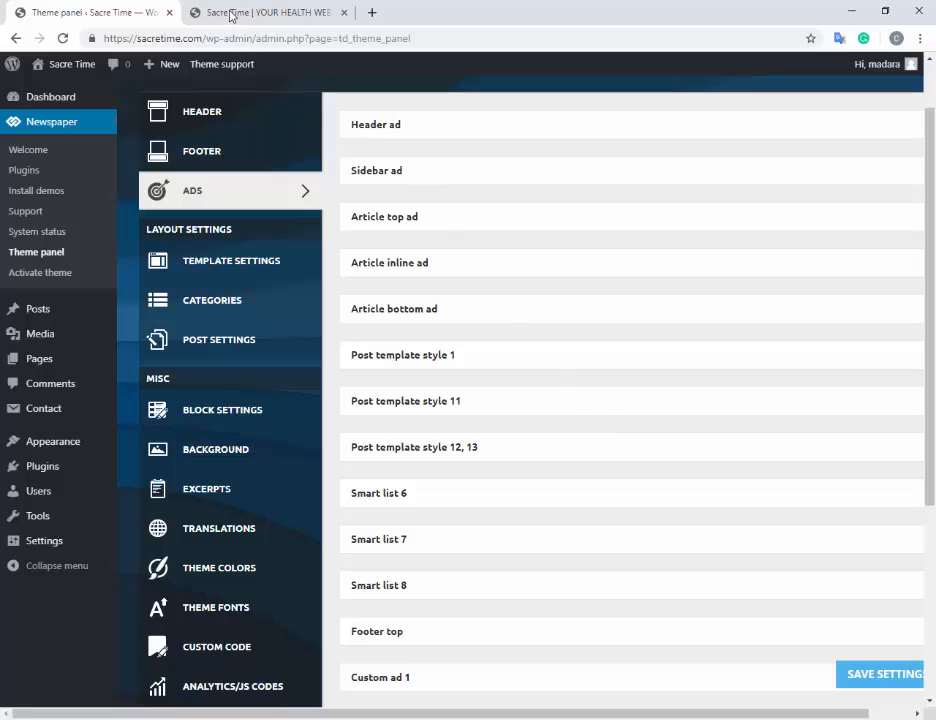
# - Examine the home page around the Popular and Must Read sections and the sidebar for ad positions
pyautogui.click(268, 10)
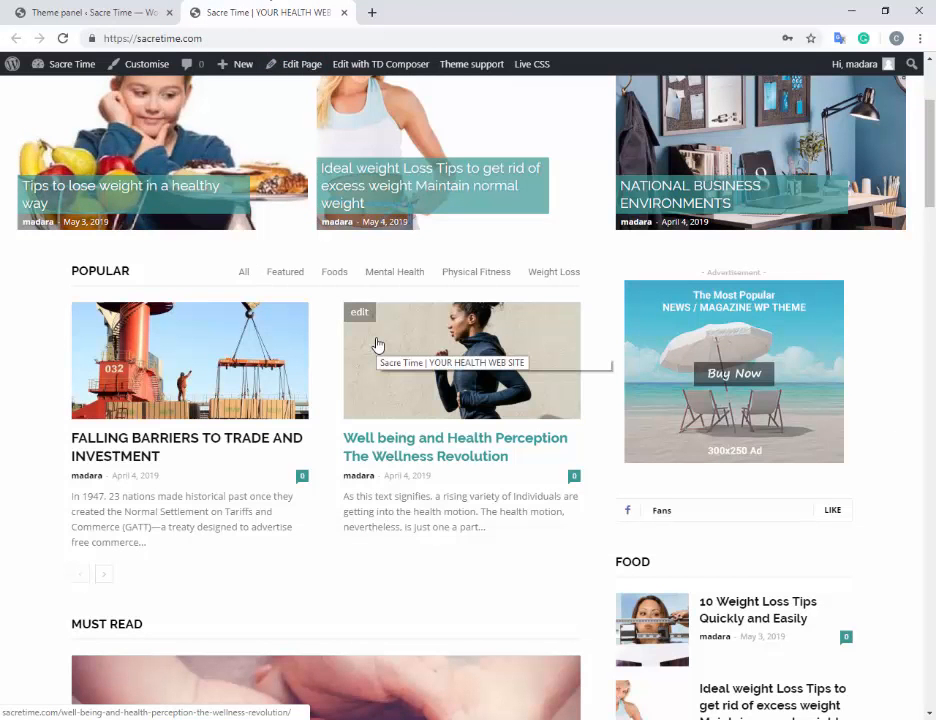
pyautogui.scroll(-3, 378, 336)
pyautogui.scroll(2, 382, 330)
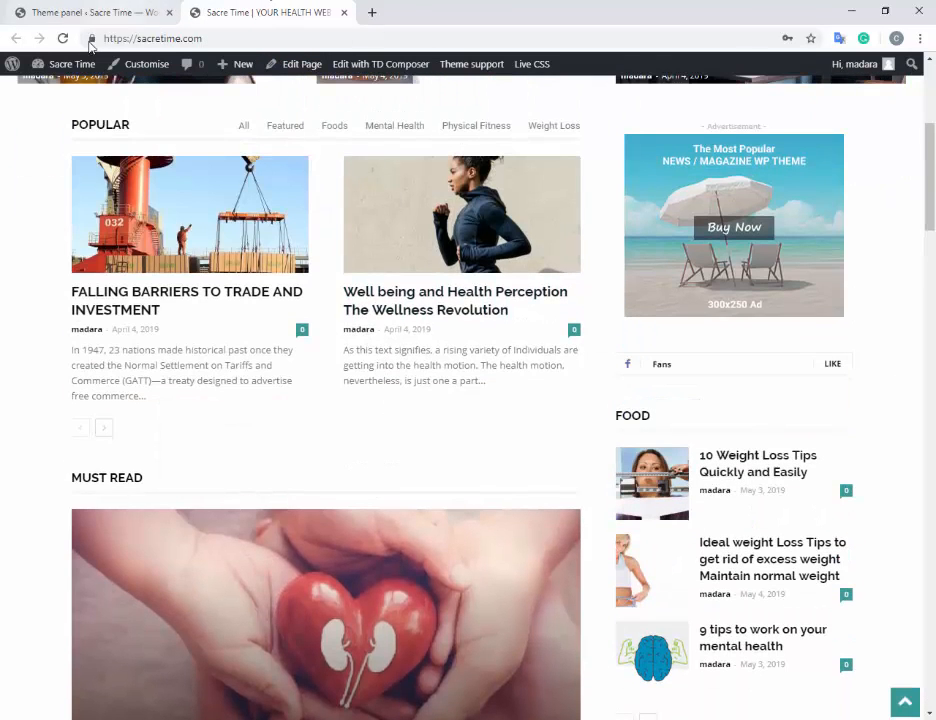
# - Return to the theme panel's Ads settings and examine the article, post template, smart list, footer and custom ad spots
pyautogui.hotkey('ctrl', 'shift', 'Tab')
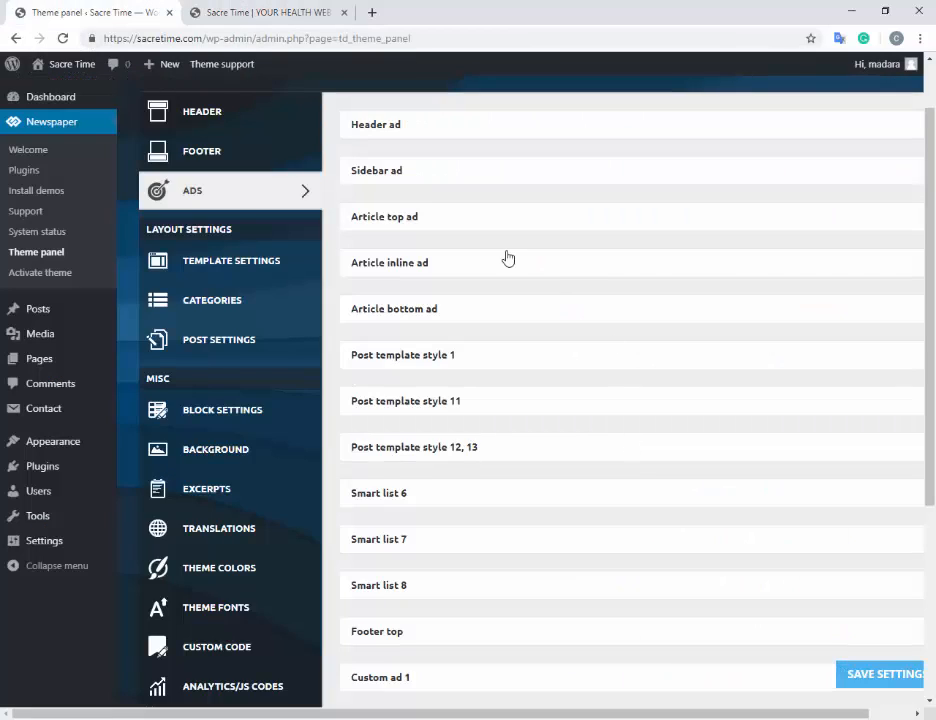
pyautogui.scroll(1, 506, 257)
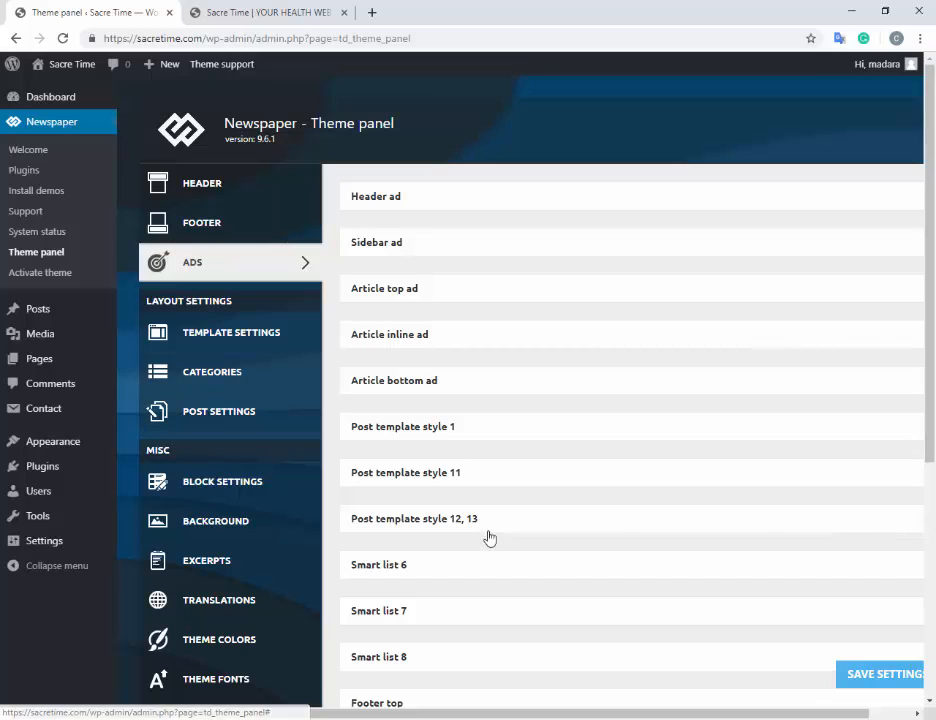
pyautogui.scroll(-2, 492, 548)
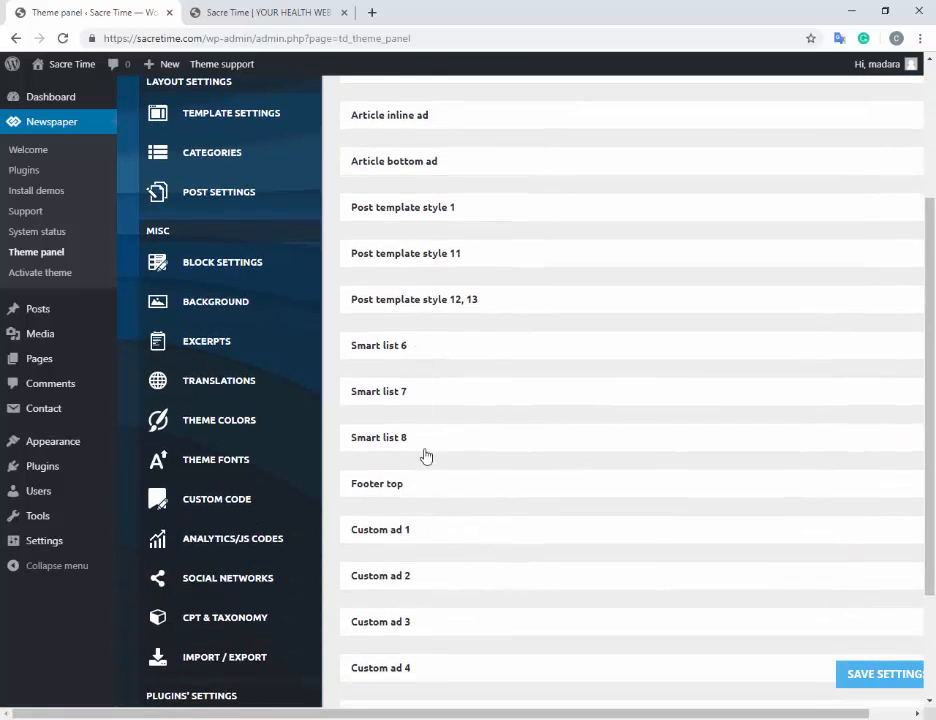
pyautogui.scroll(-2, 435, 585)
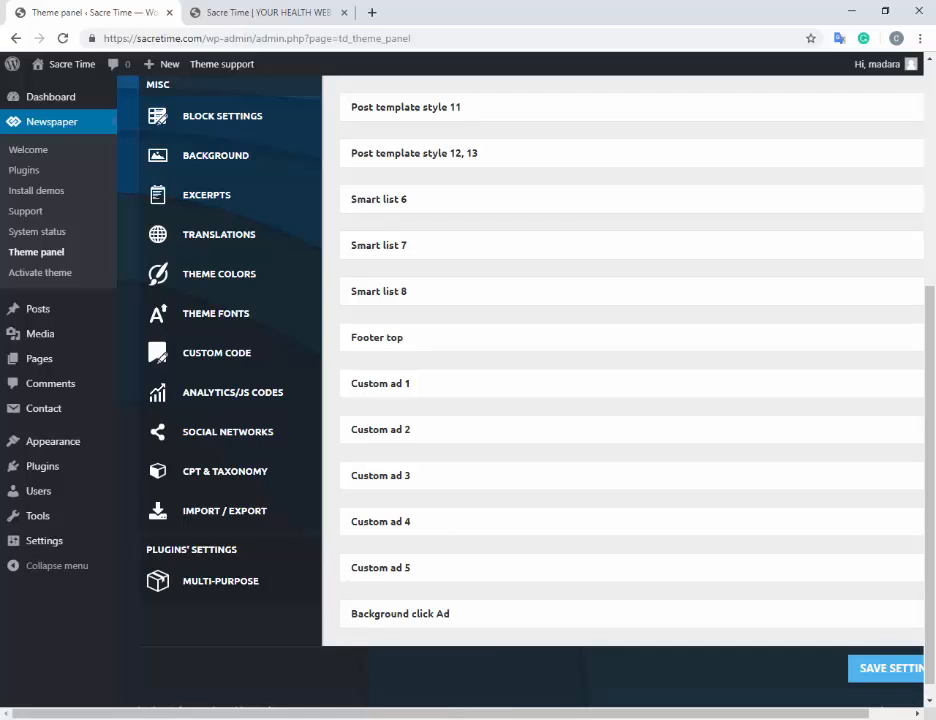
pyautogui.moveTo(196, 719)
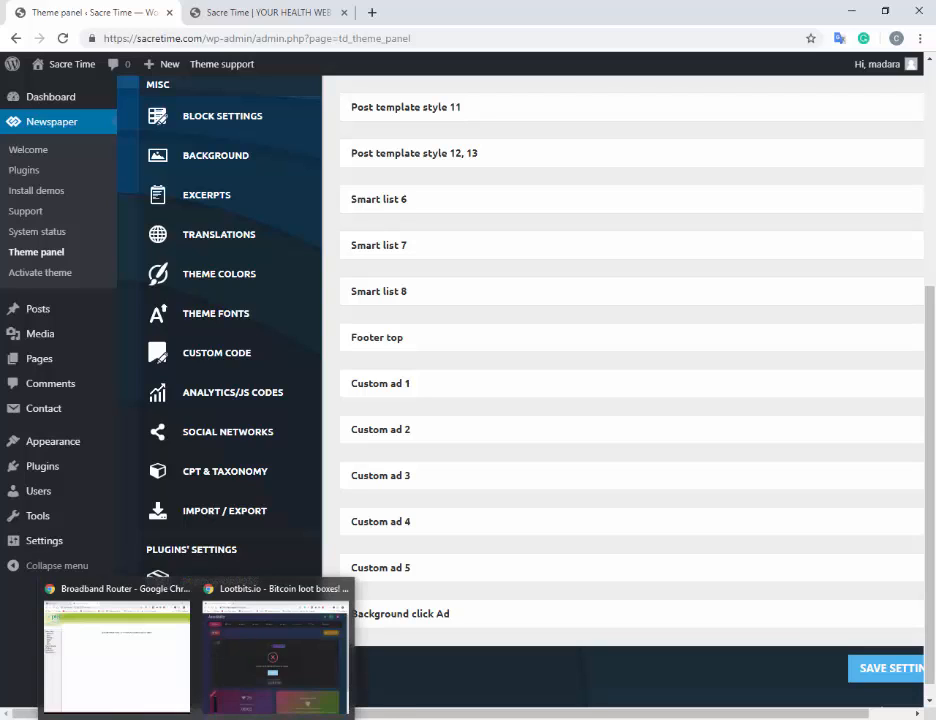